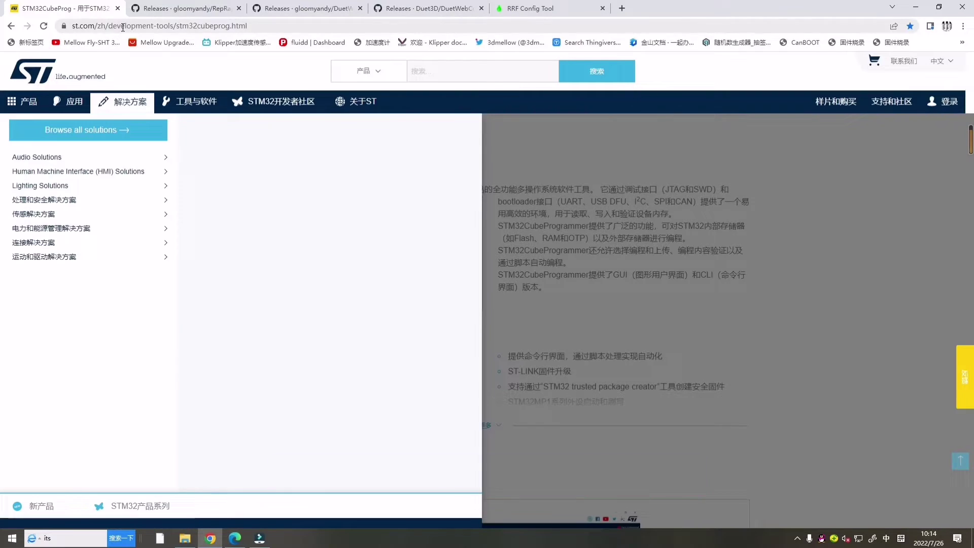
- Find the STM32CubePrg-W64 row in the ST download table, then launch STM32CubeProgrammer from the desktop
click(121, 26)
click(709, 344)
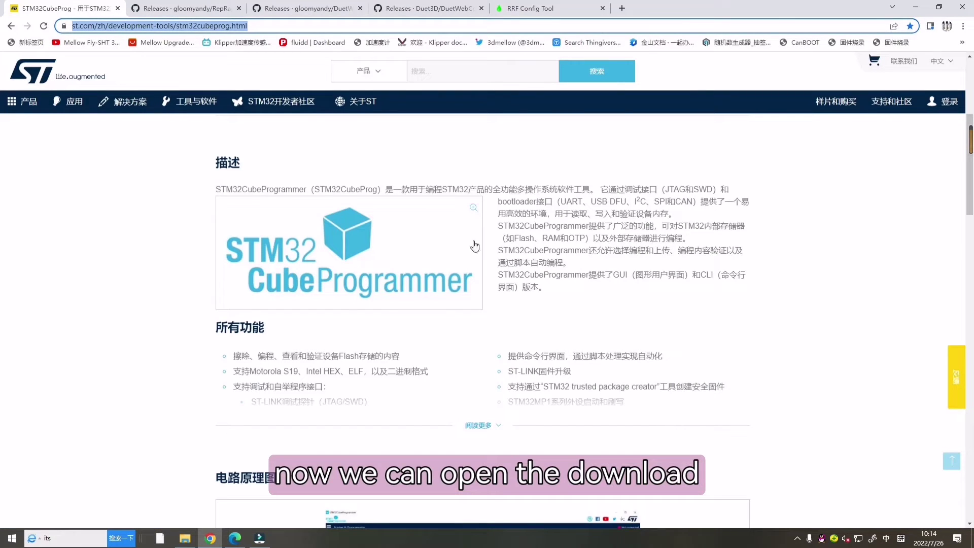
scroll(461, 253, up, 5)
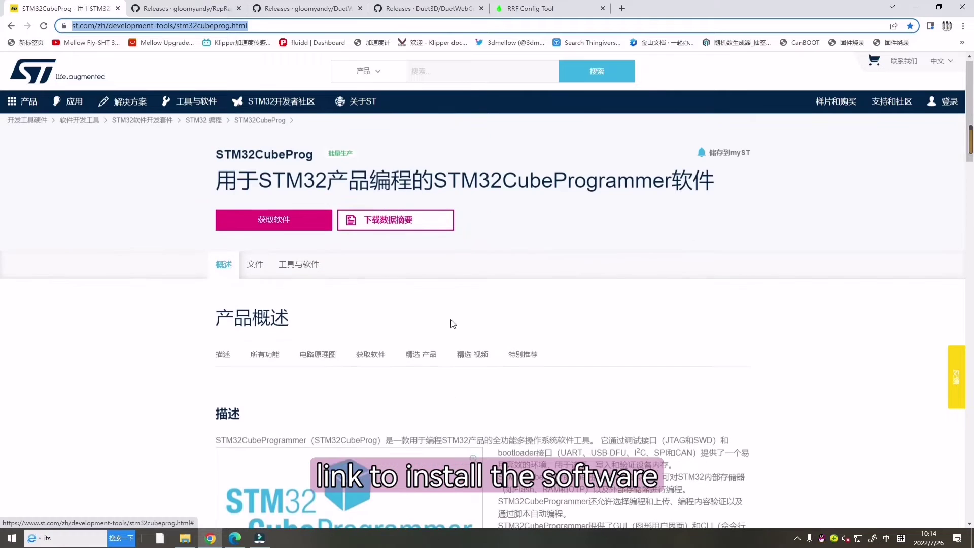
click(300, 229)
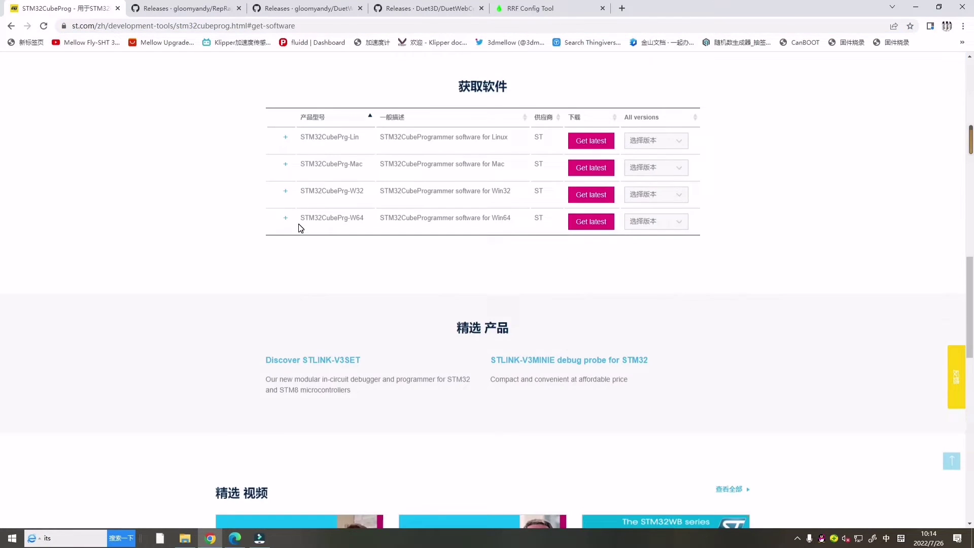
scroll(410, 284, up, 1)
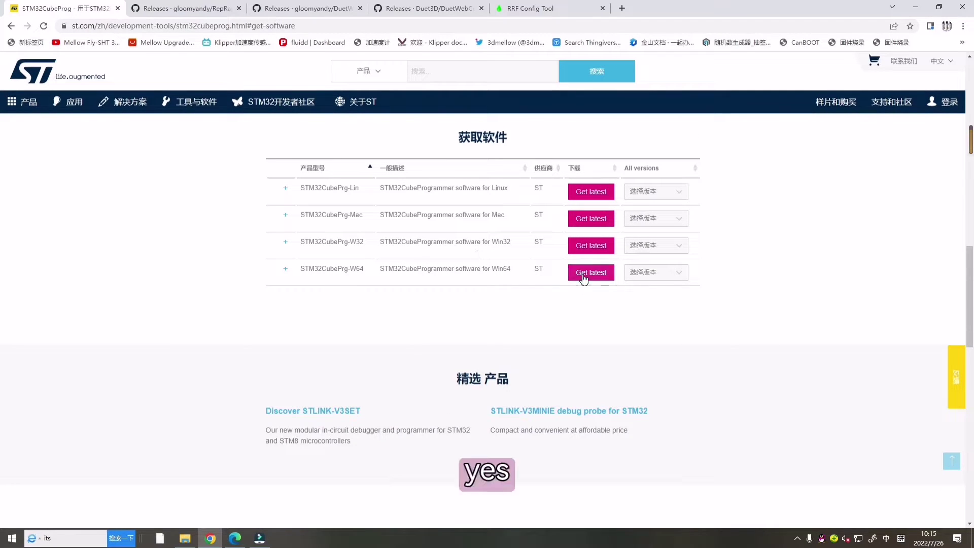
drag(304, 270, 601, 277)
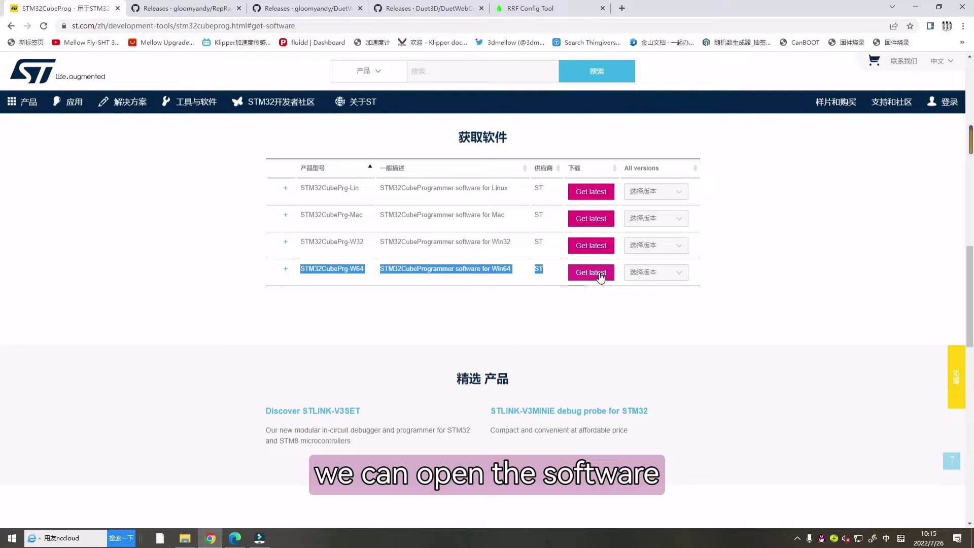
click(915, 6)
double_click(175, 74)
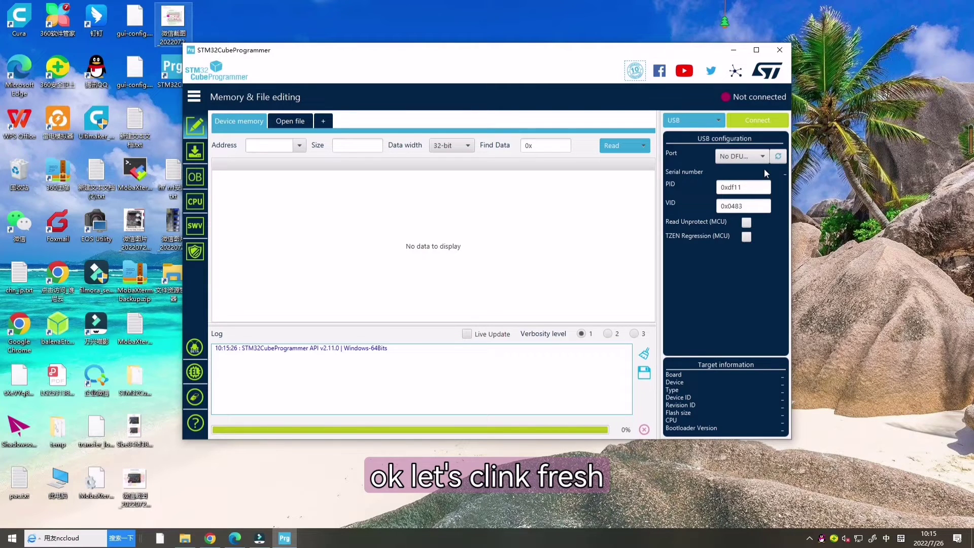
- Refresh the DFU port list and confirm in Device Manager that the board shows as DFU in FS Mode
click(774, 160)
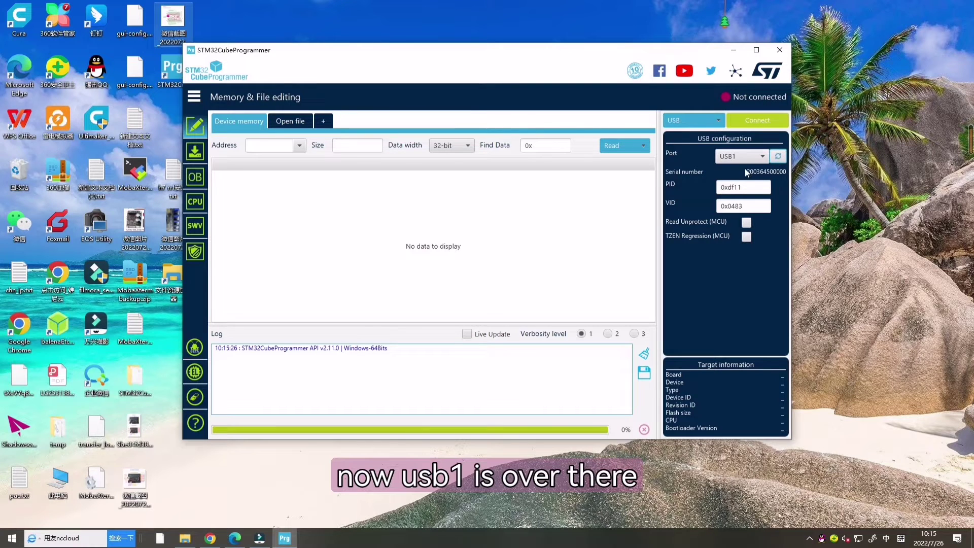
click(136, 526)
right_click(7, 543)
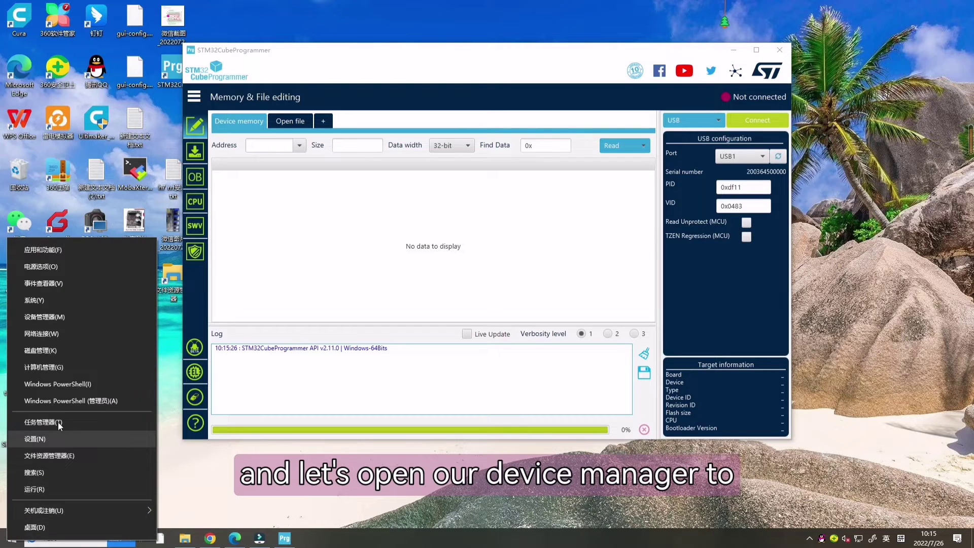
click(49, 316)
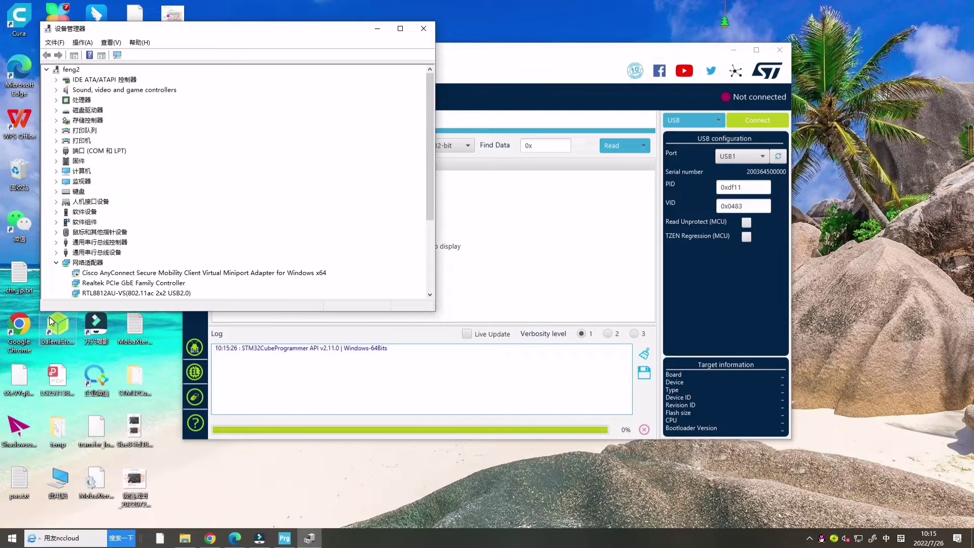
click(56, 253)
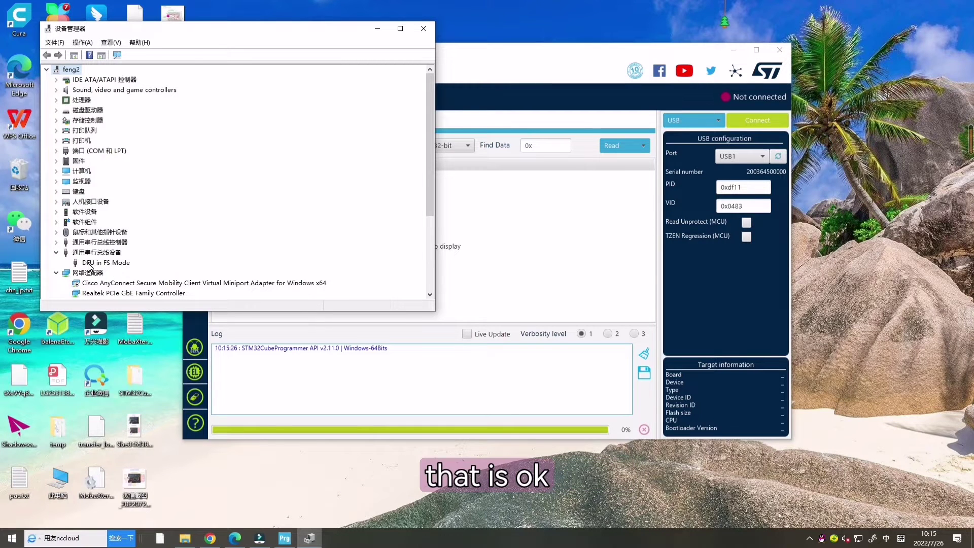
click(377, 28)
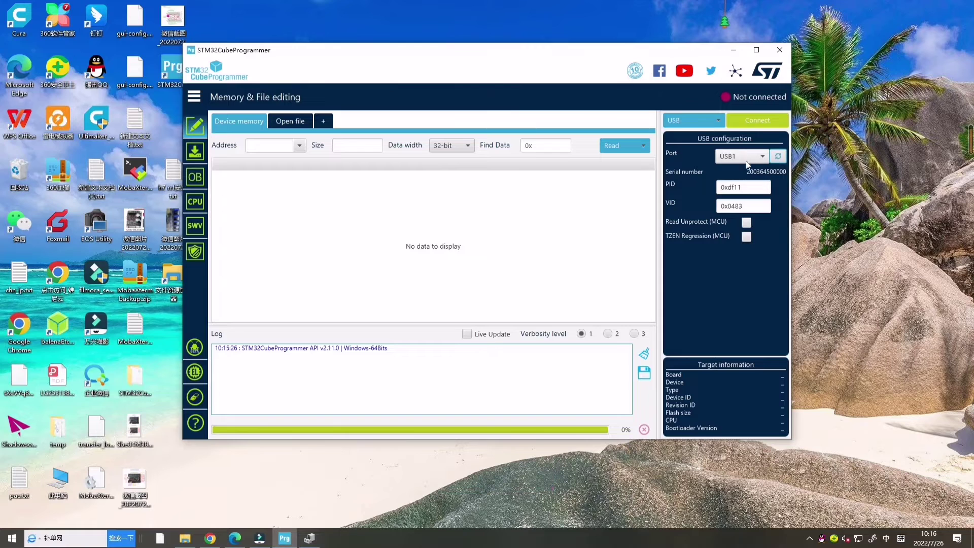
- Connect to the STM32H7 board over USB and flash stm32h7_bootloader_2.bin to 0x08000000
click(751, 125)
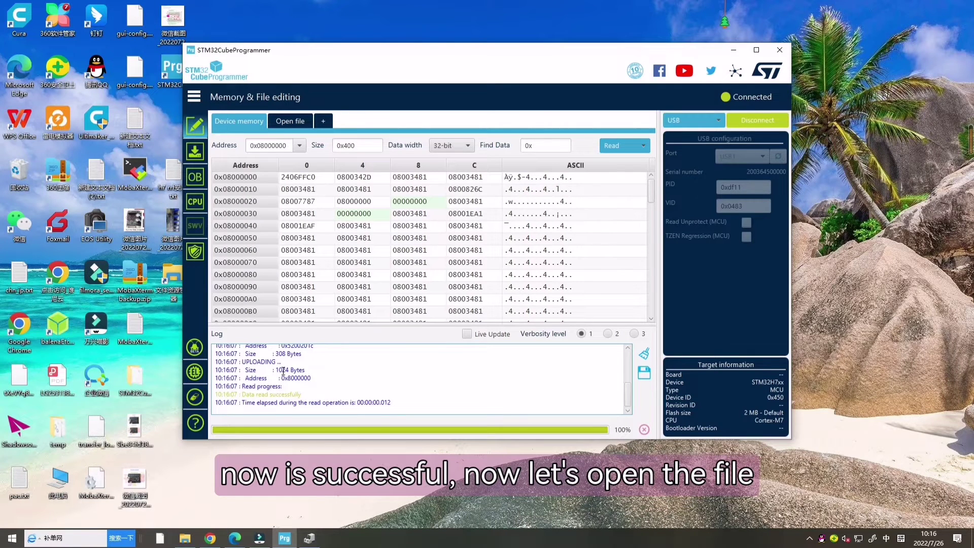
click(291, 123)
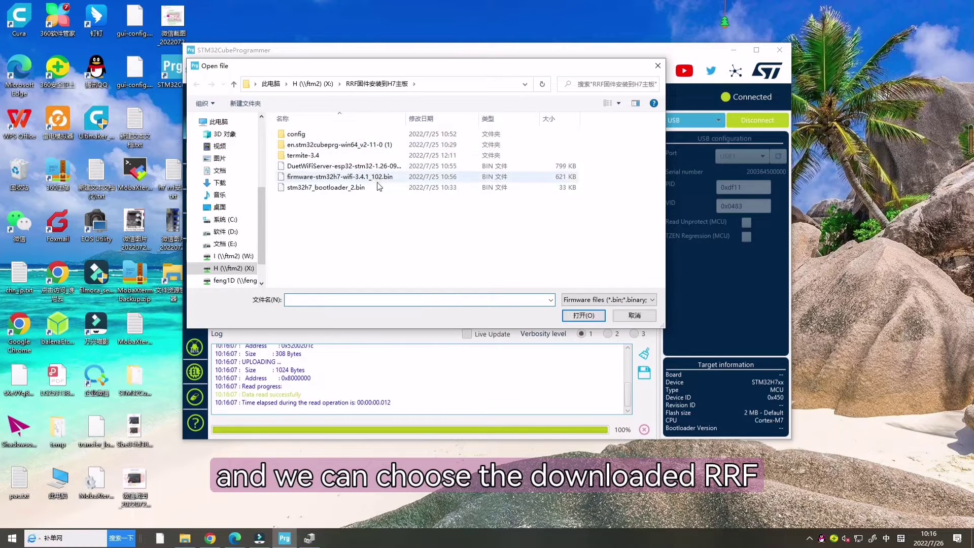
click(330, 189)
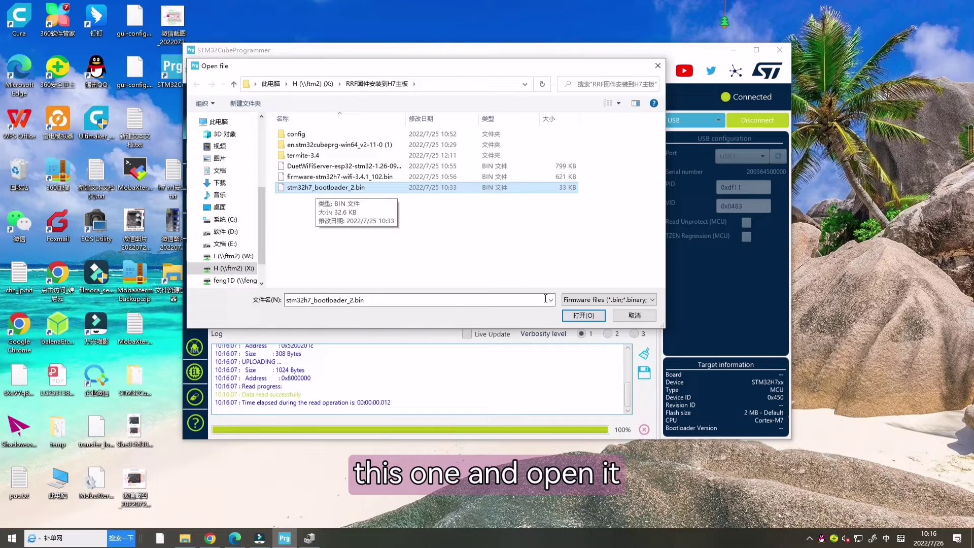
click(584, 315)
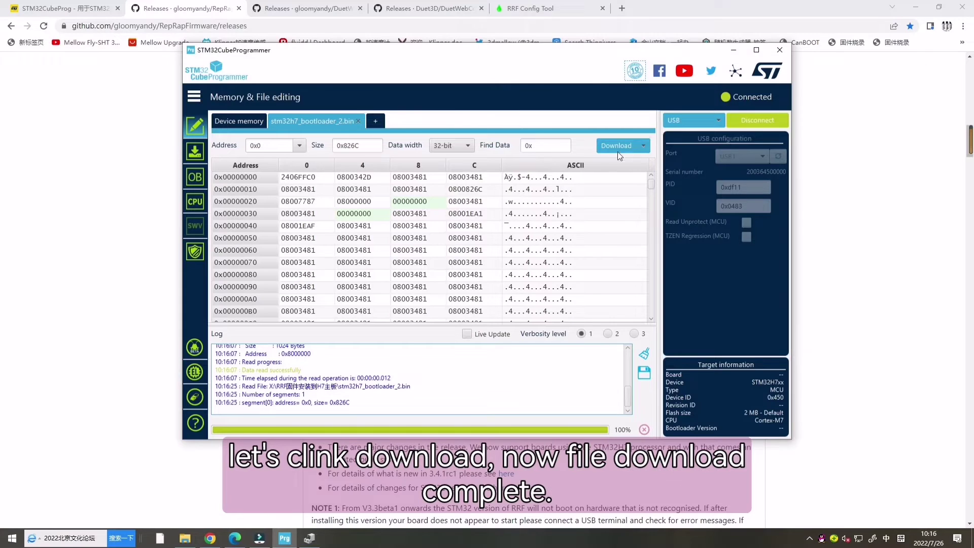
click(619, 145)
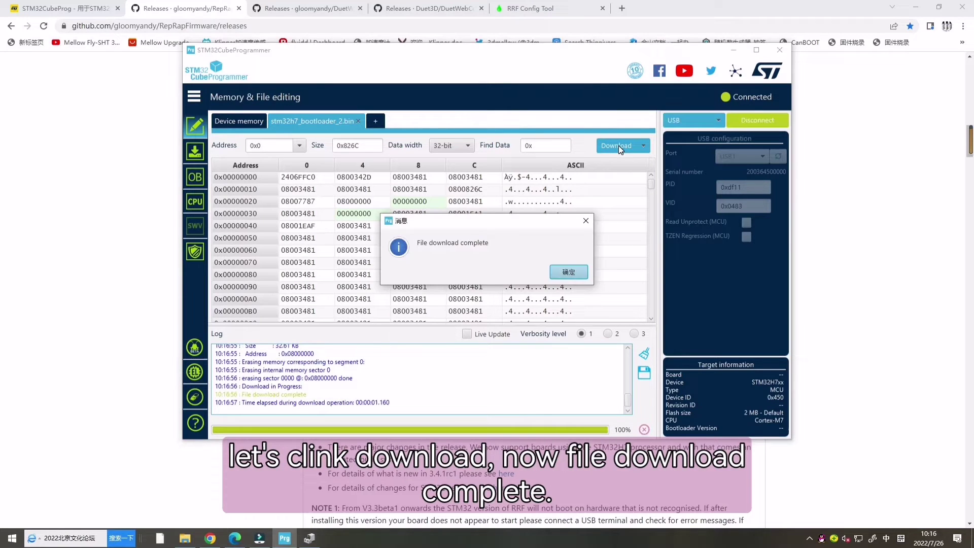
click(569, 273)
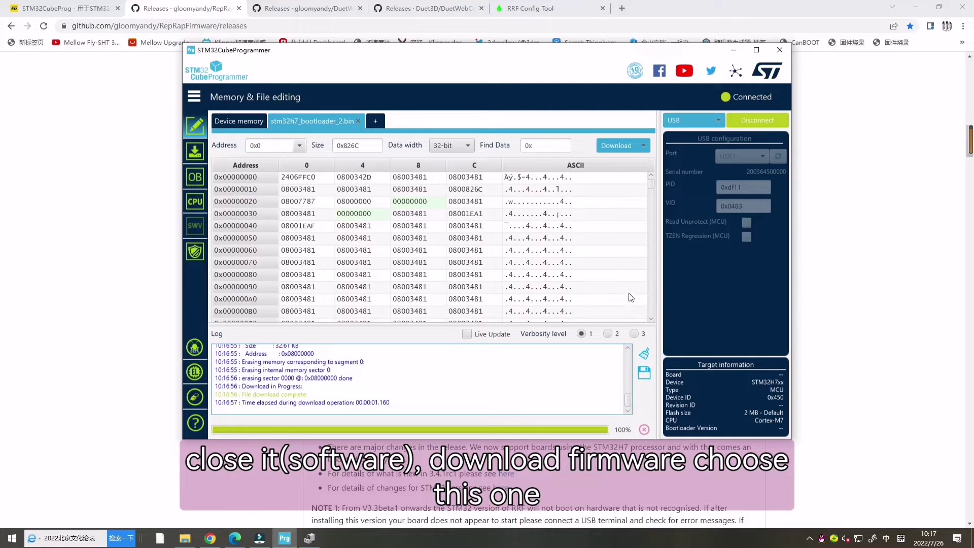
- Close STM32CubeProgrammer and look through the DuetWiFiSocketServer and DuetWebControl release pages, ending on RRF Config Tool
click(779, 49)
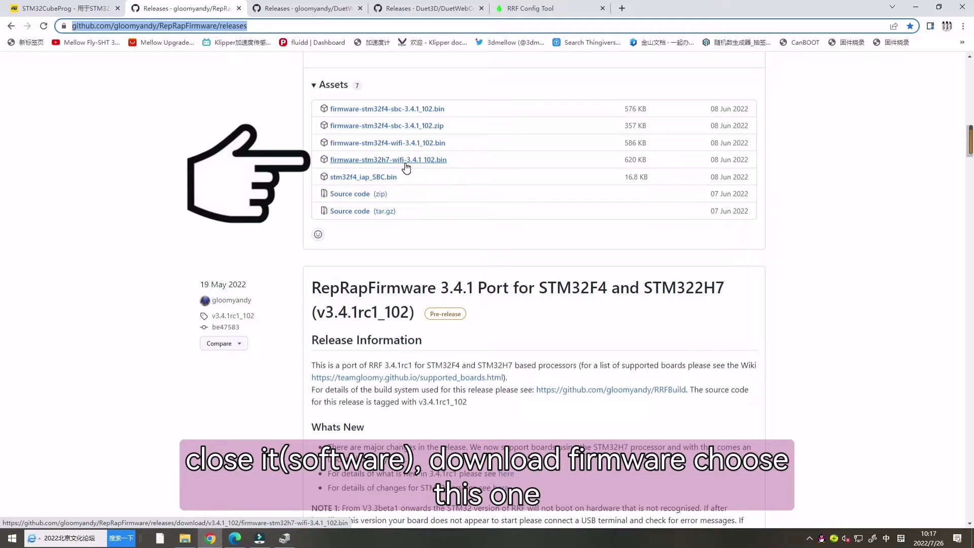
click(309, 9)
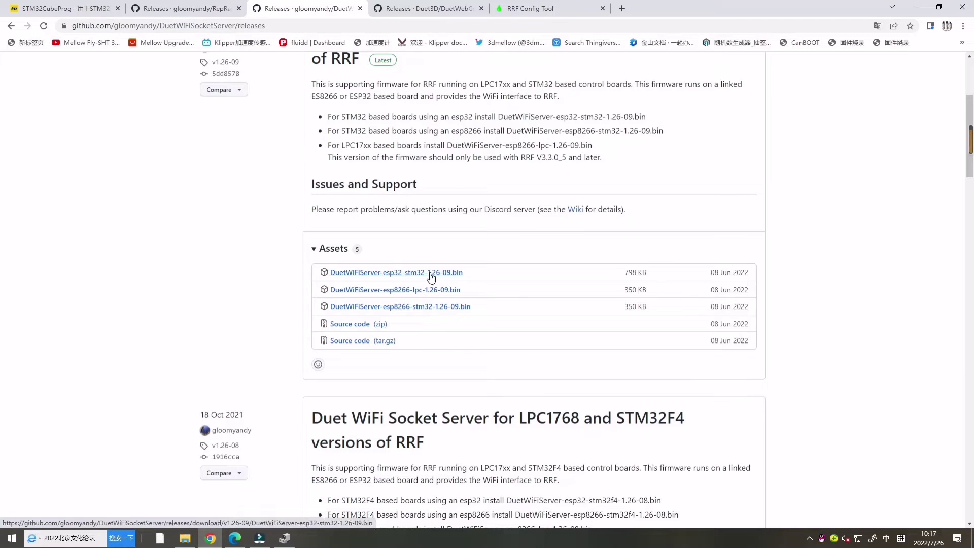
click(439, 8)
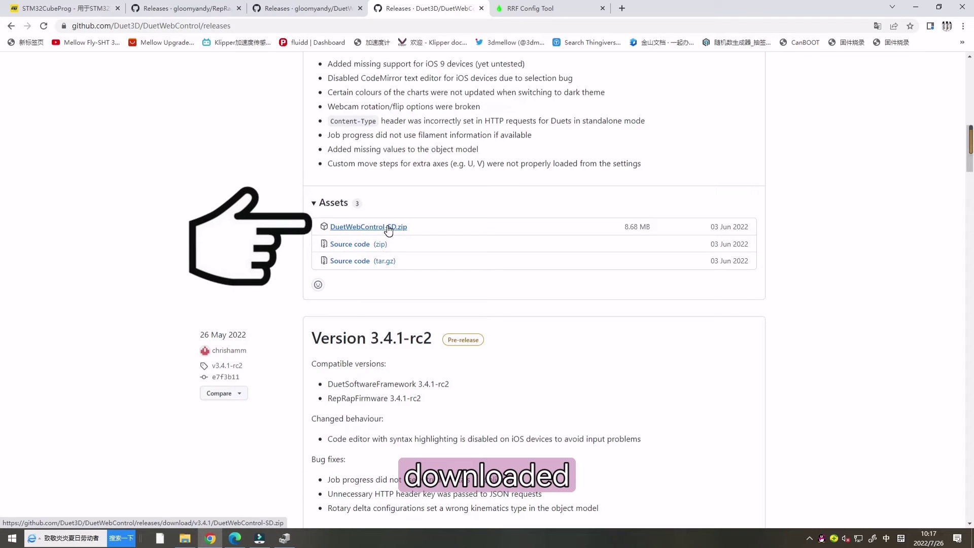
click(542, 8)
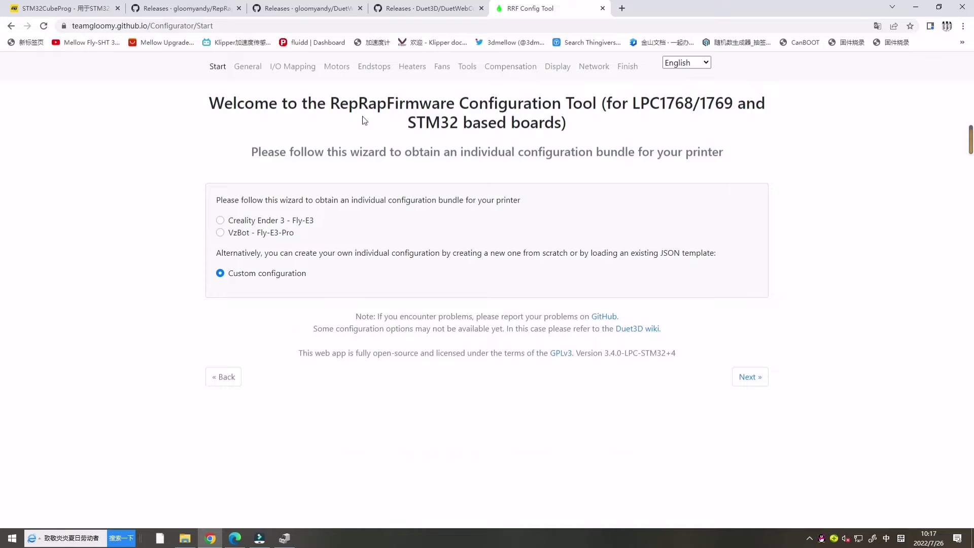
- Set the board to Fly-Super8-Pro on the General settings page
click(184, 26)
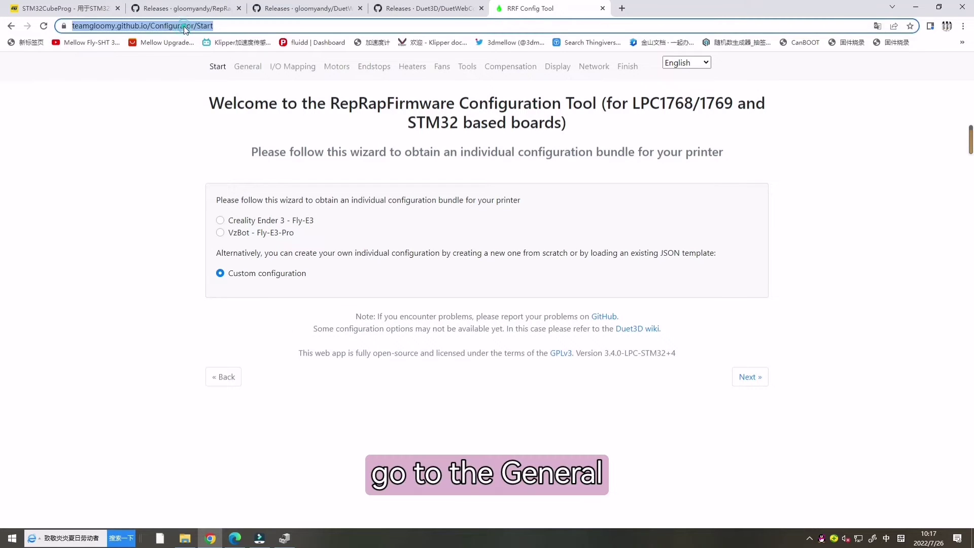
click(247, 68)
click(273, 154)
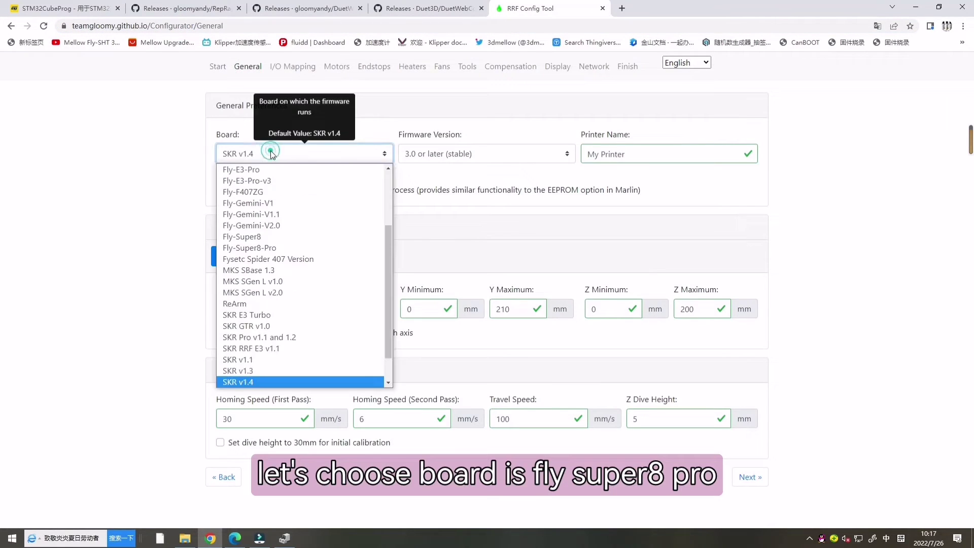
click(278, 248)
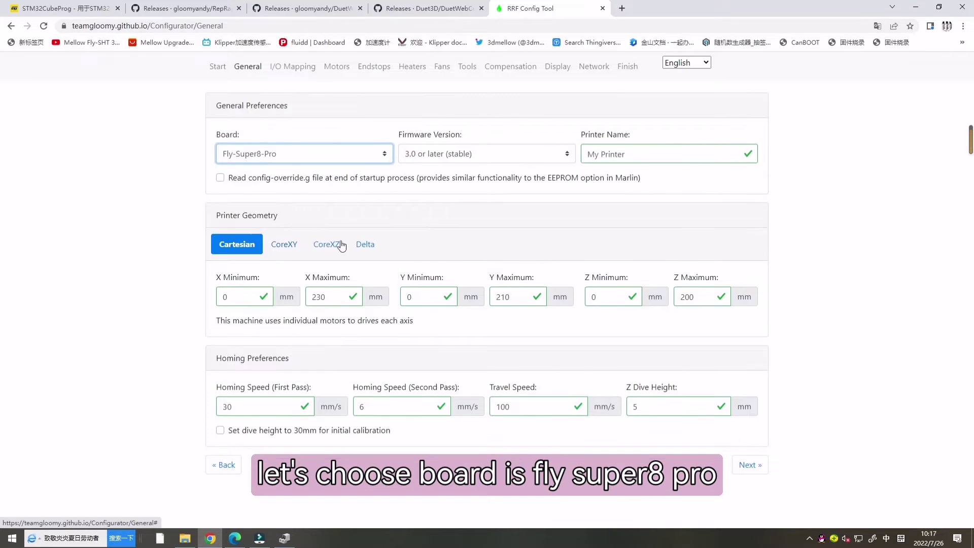
- Map heater sensors to ADC_0 and ADC_1, set heater 1 output to heat0, and generate the configuration
click(299, 67)
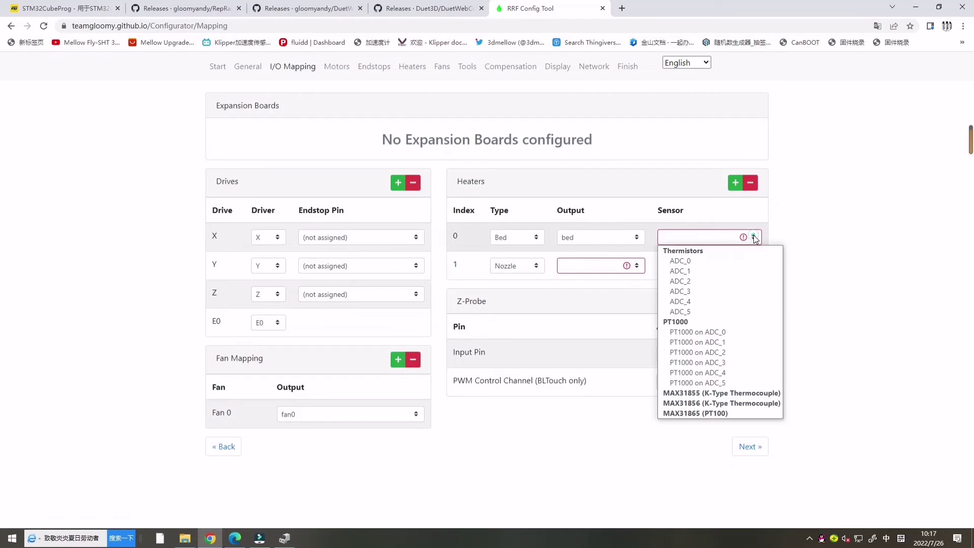
click(694, 262)
click(746, 264)
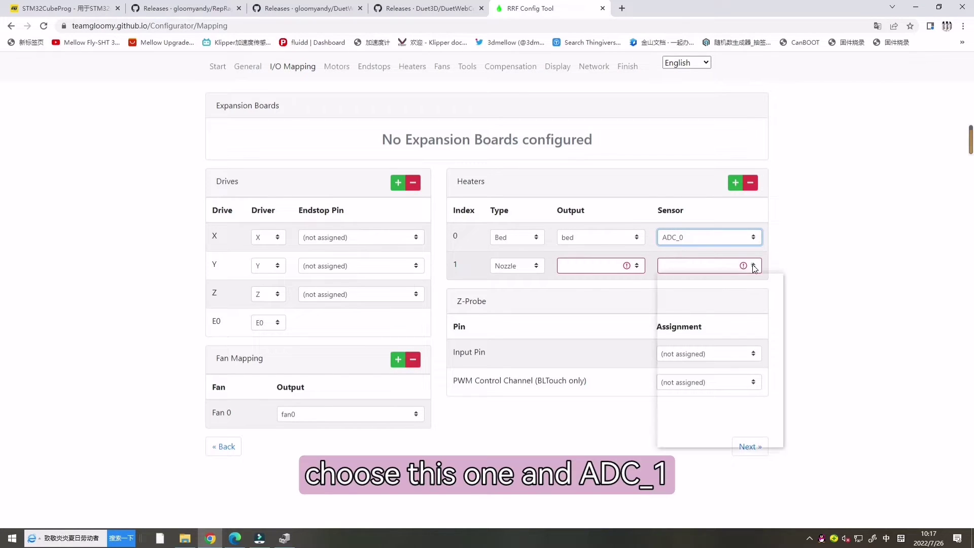
click(683, 300)
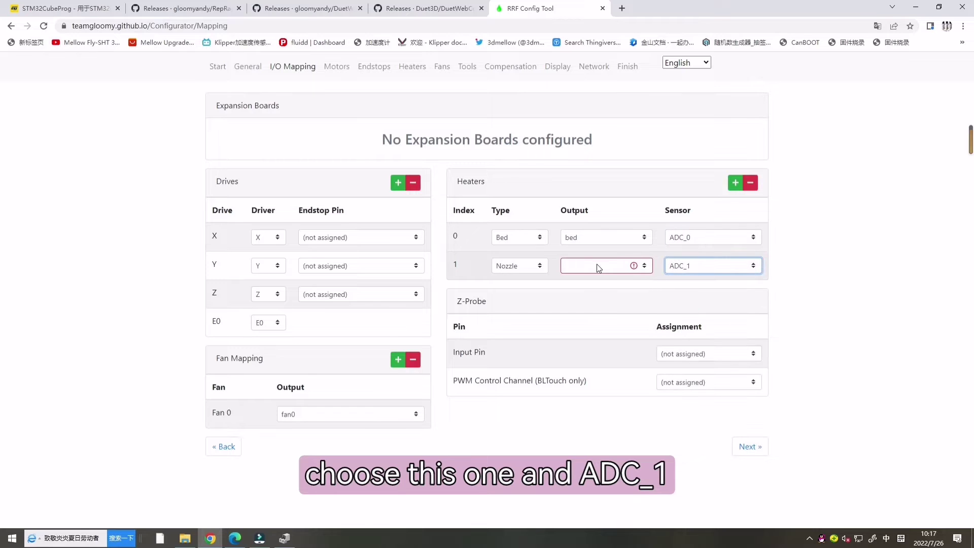
click(647, 266)
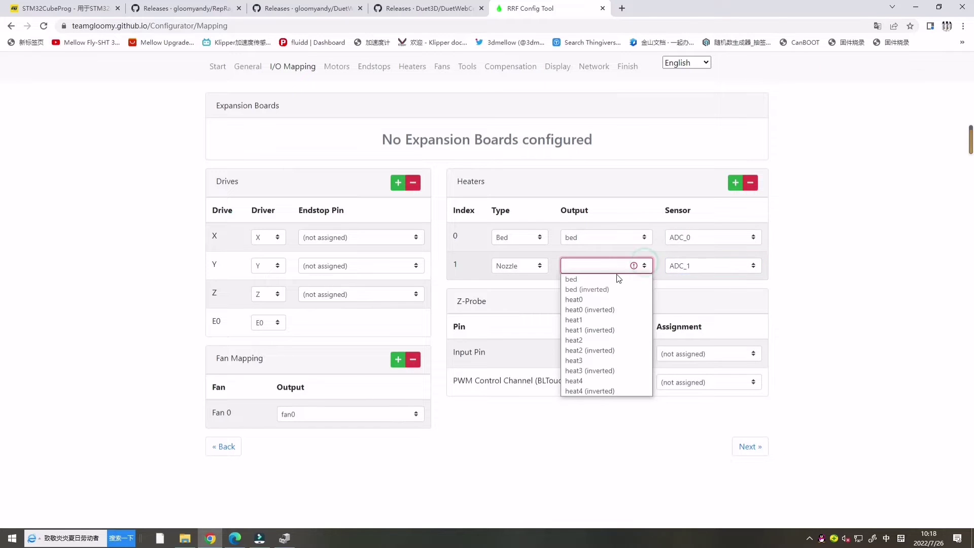
click(596, 301)
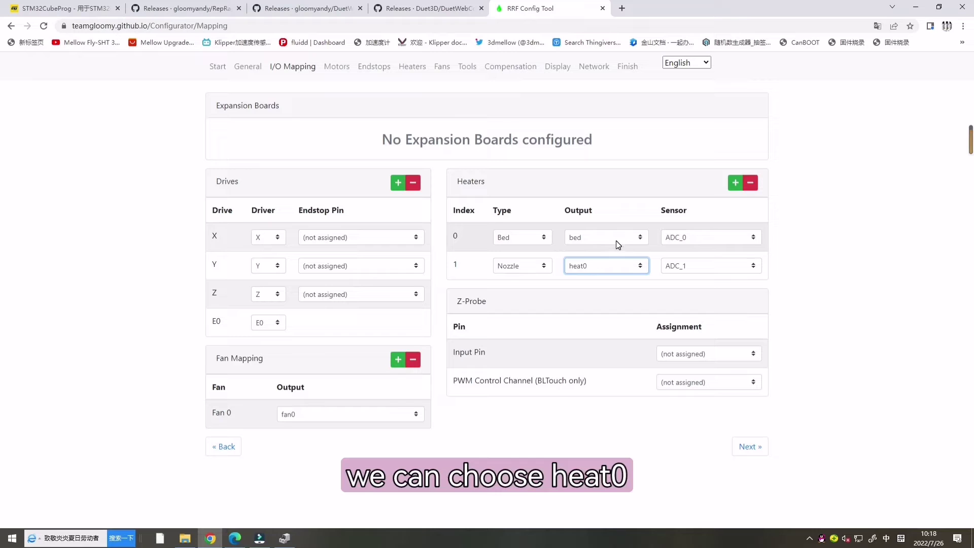
click(627, 67)
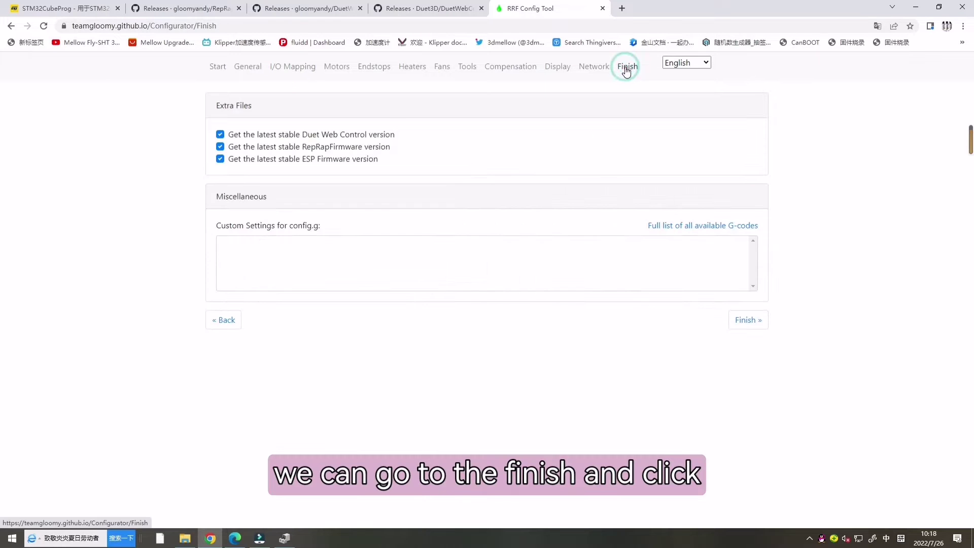
click(743, 325)
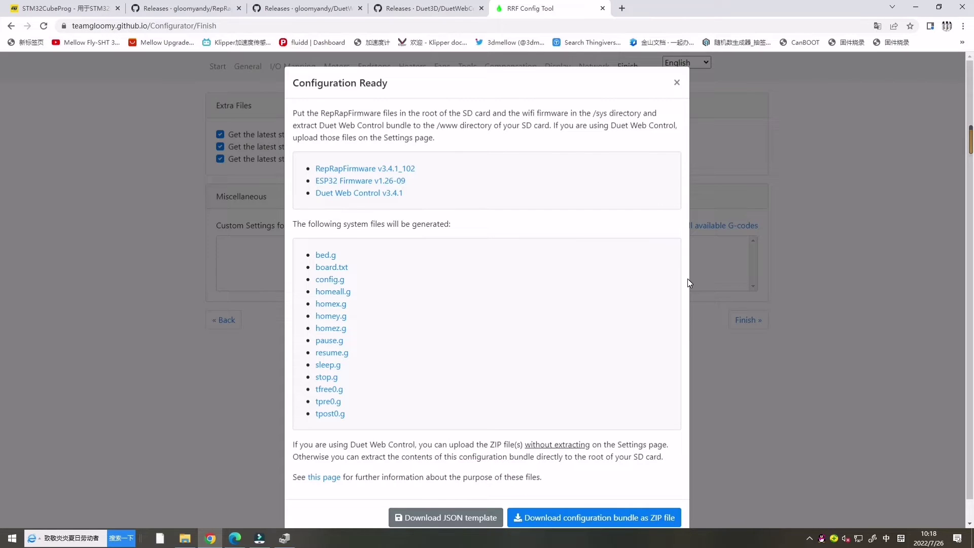
- Download the configuration bundle as config (1).zip, close the summary, and open USB drive F:
click(586, 518)
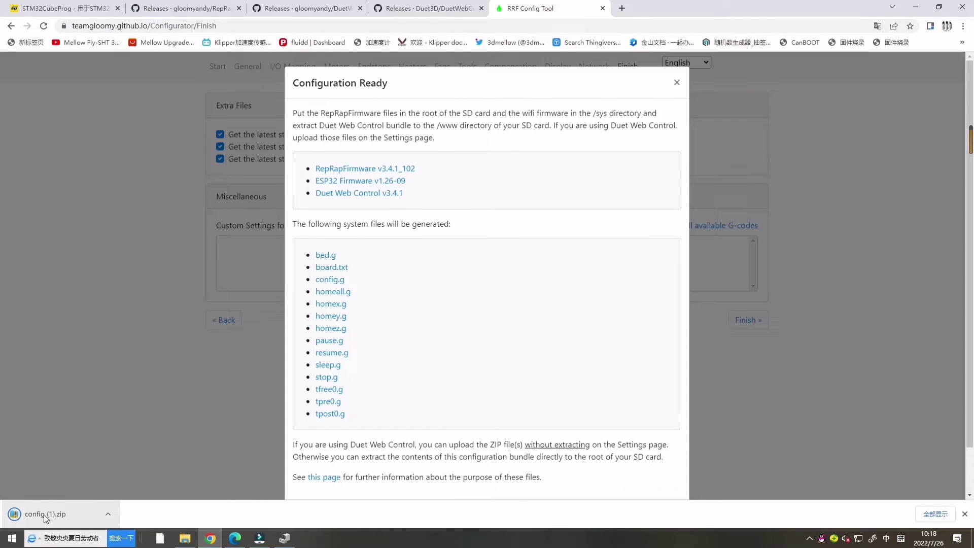
click(110, 515)
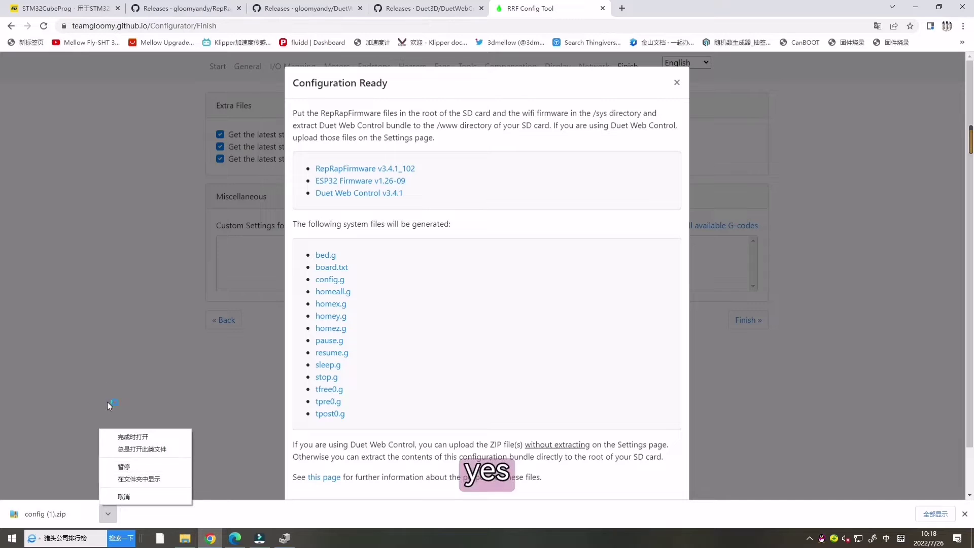
click(93, 364)
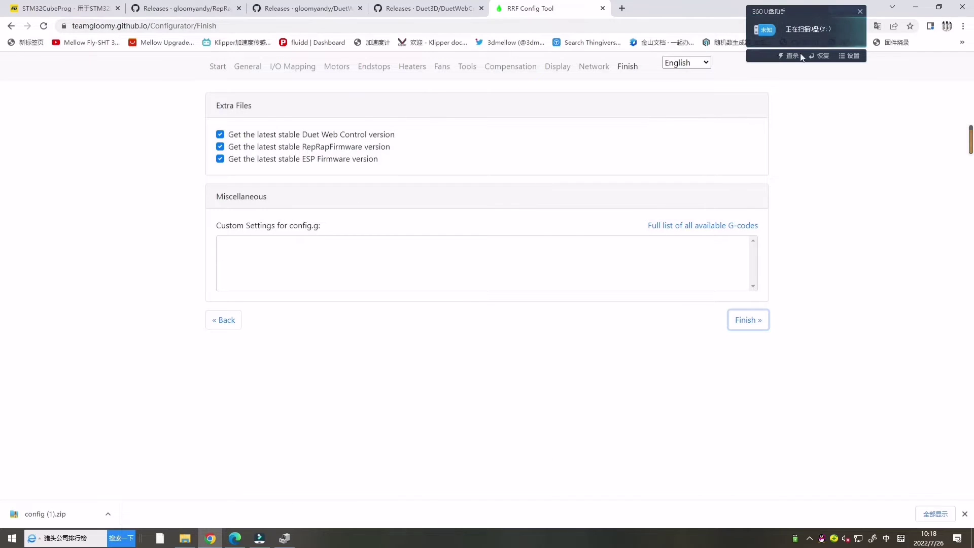
click(810, 24)
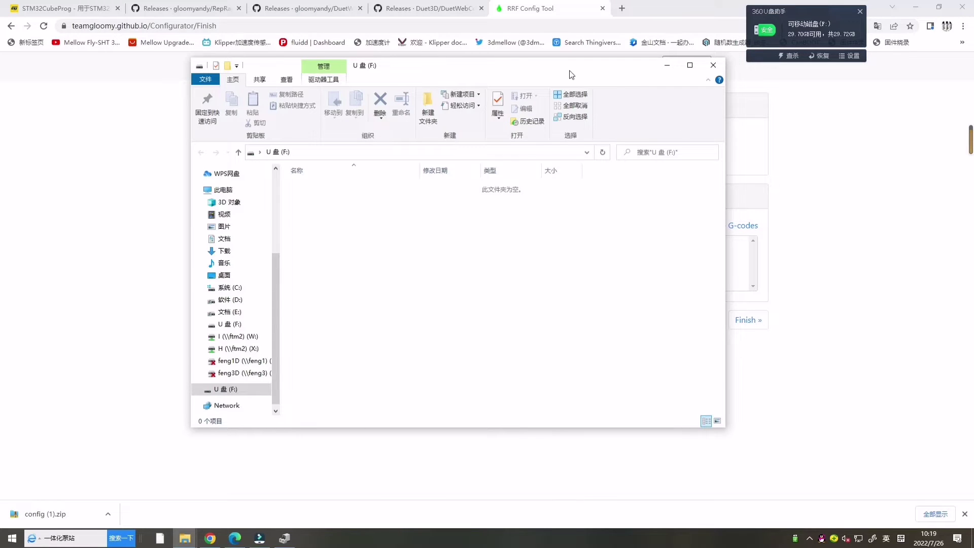
- Copy config.zip, the web control archive, the WiFi server file and firmware-stm32h7-wifi-3.4.1_102.bin onto drive F:
drag(569, 75, 689, 95)
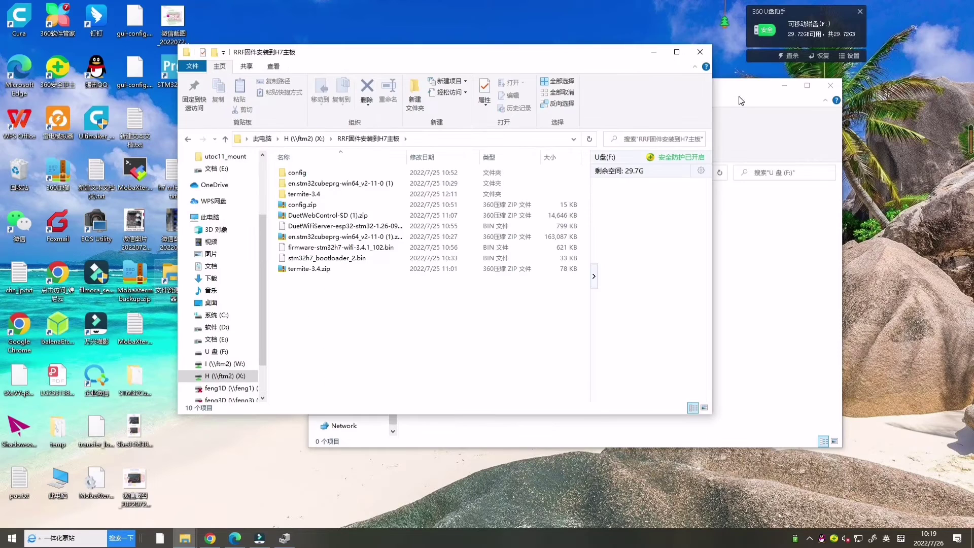
click(741, 101)
drag(741, 101, 918, 104)
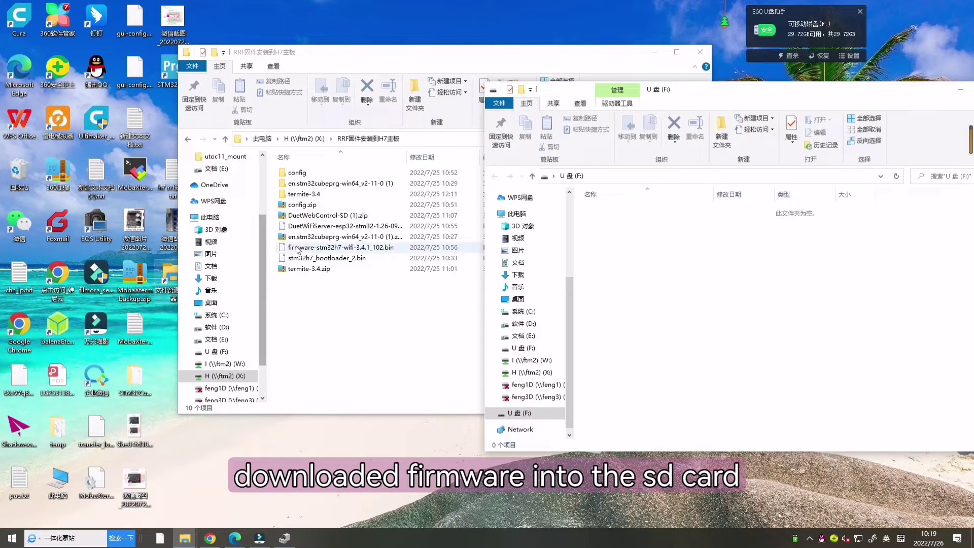
click(311, 205)
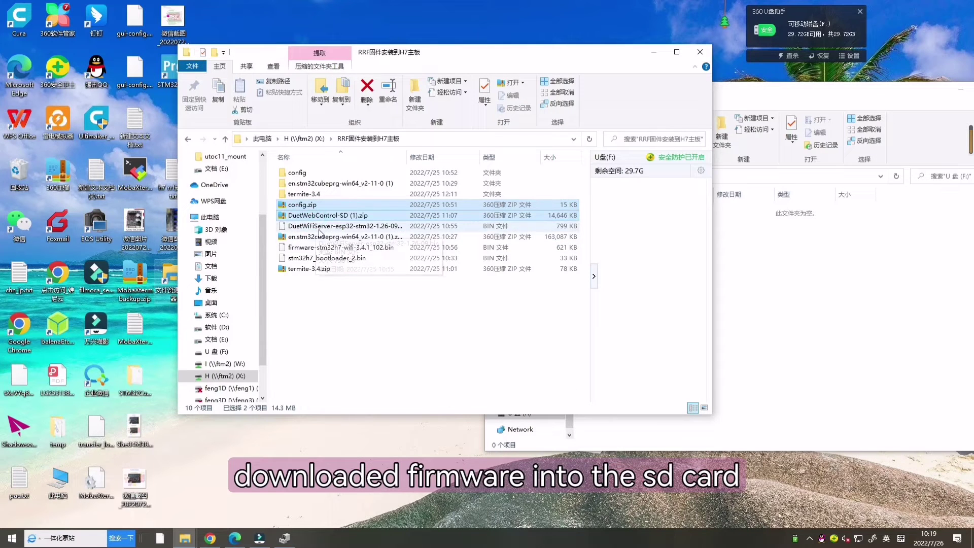
shift+click(320, 226)
ctrl+click(320, 247)
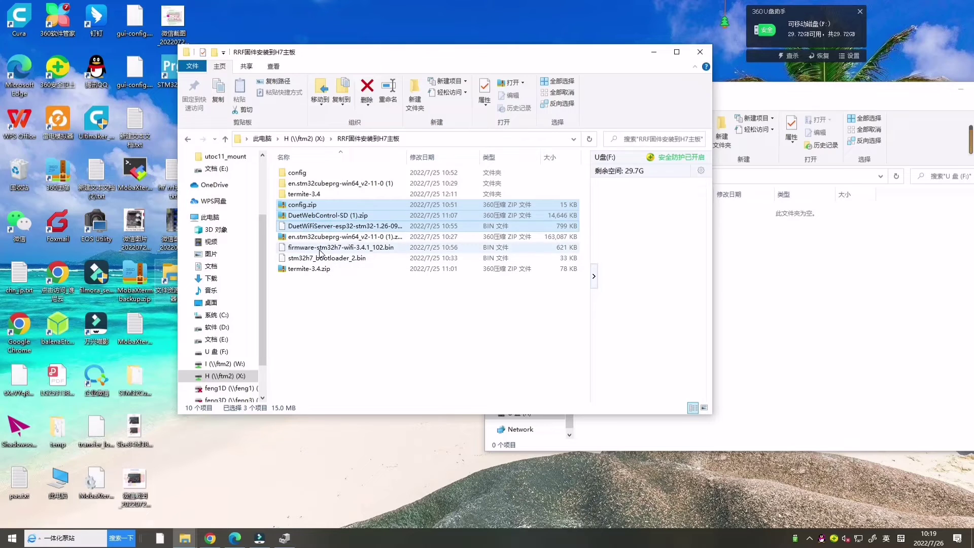
drag(315, 221, 760, 278)
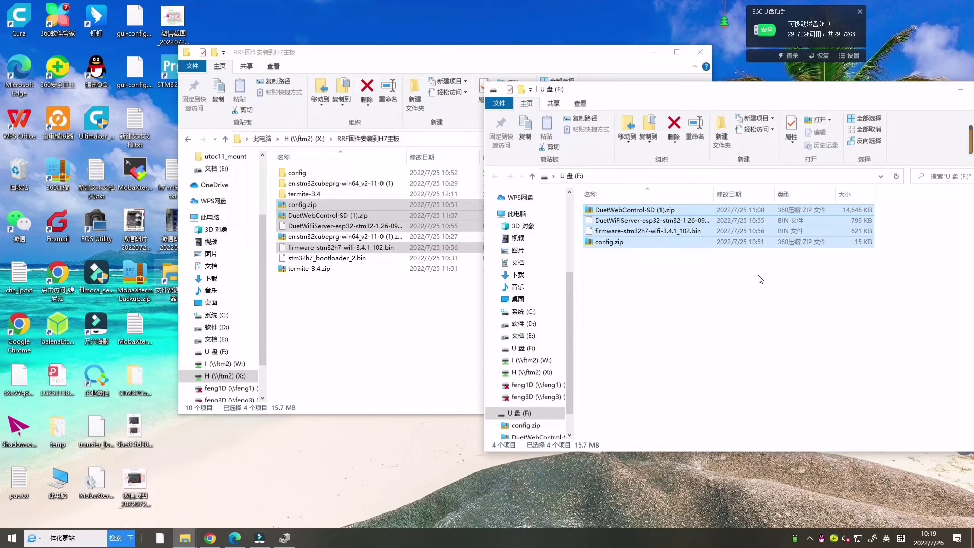
- Extract DuetWebControl-SD (1).zip and config.zip into their own folders on drive F:
click(723, 293)
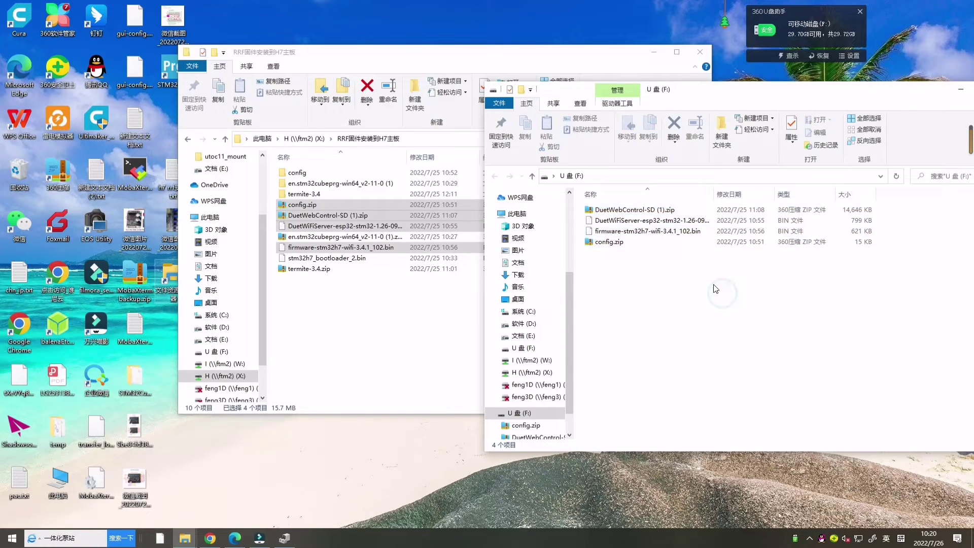
right_click(628, 211)
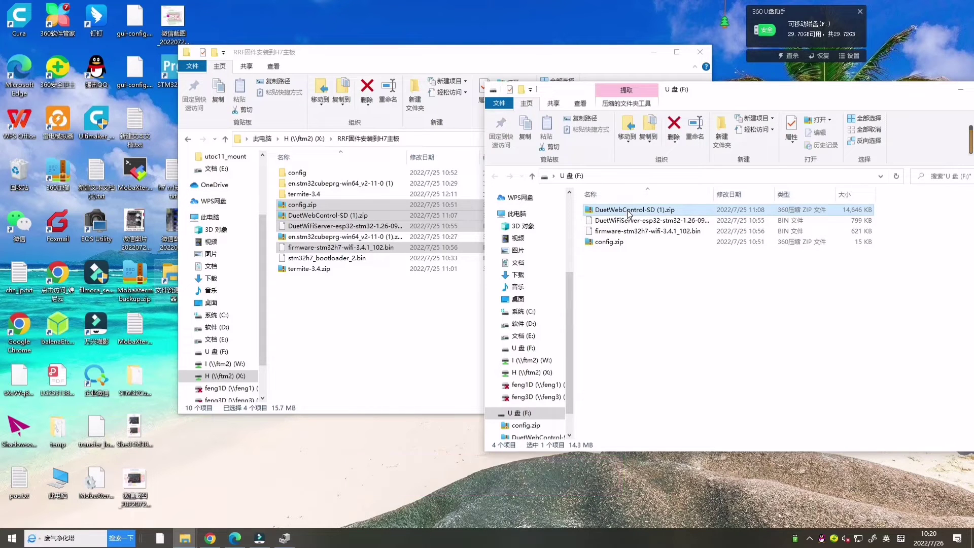
click(655, 53)
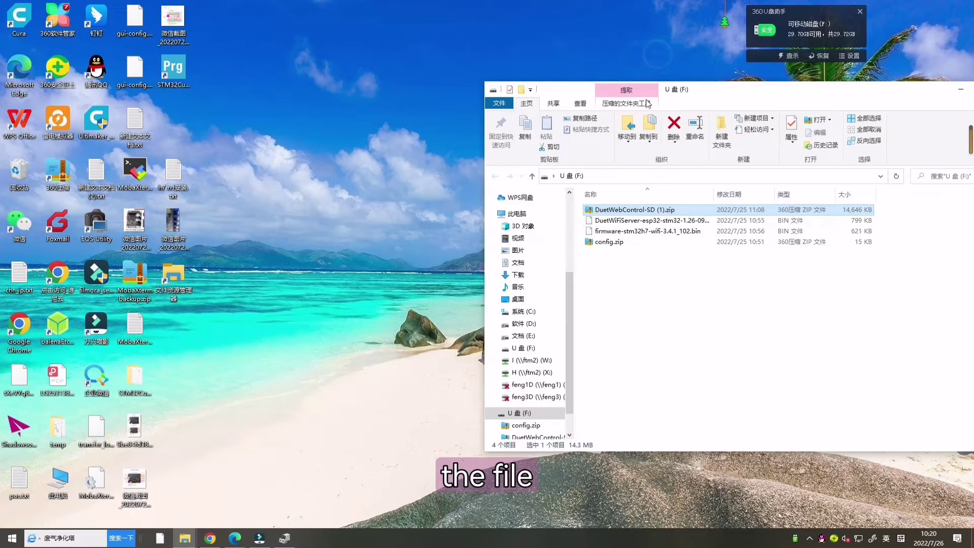
right_click(617, 213)
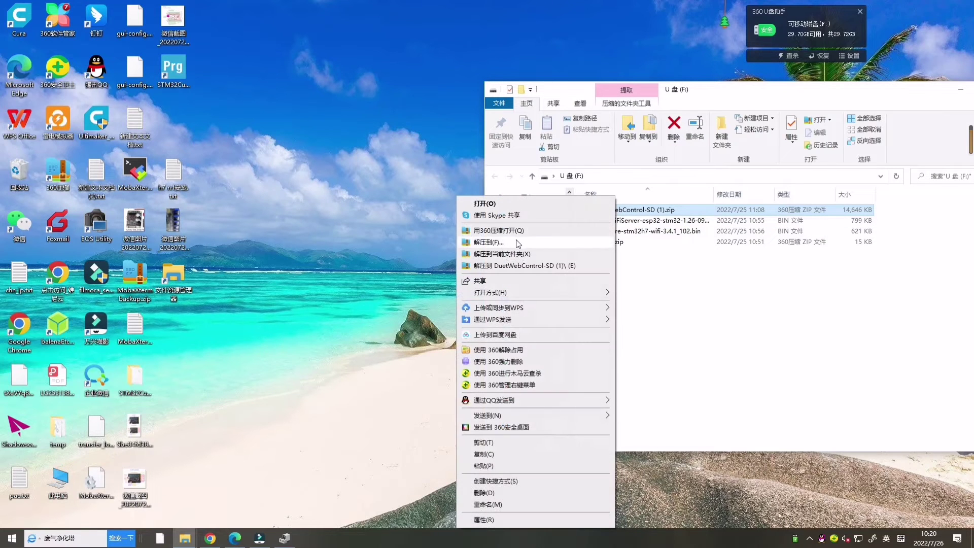
click(515, 267)
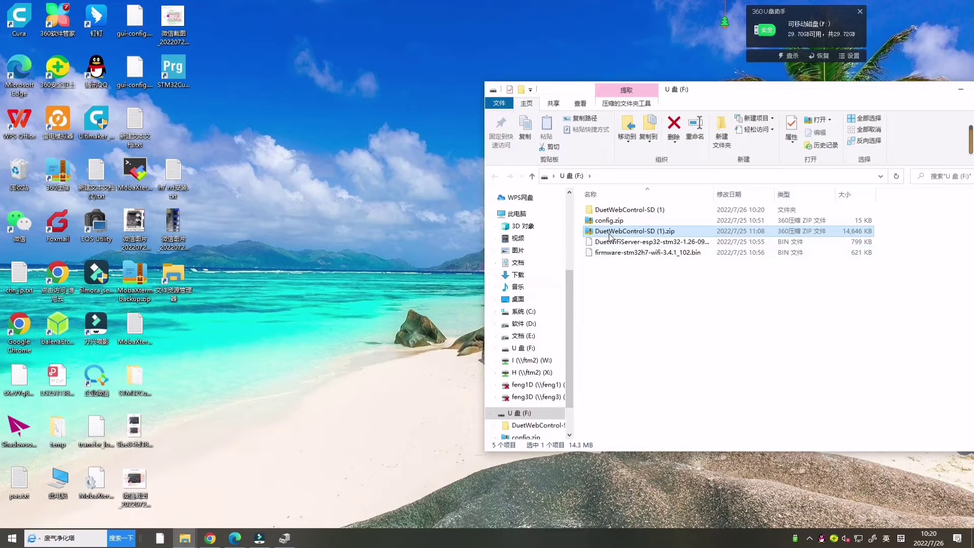
right_click(609, 222)
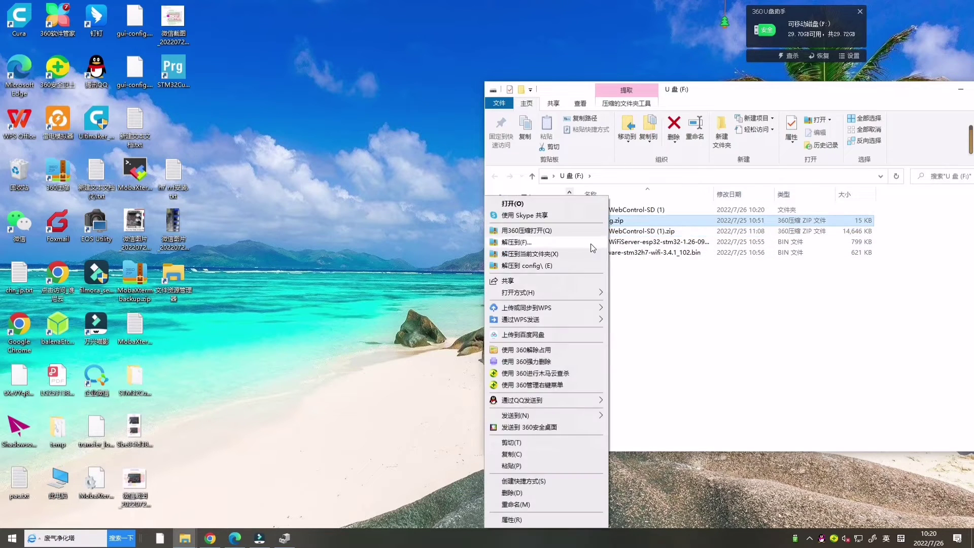
click(657, 286)
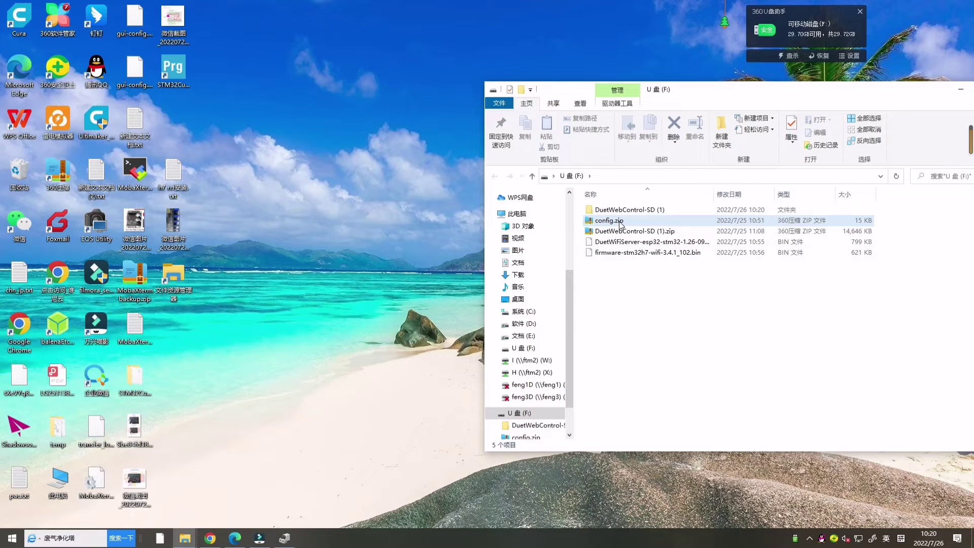
right_click(620, 224)
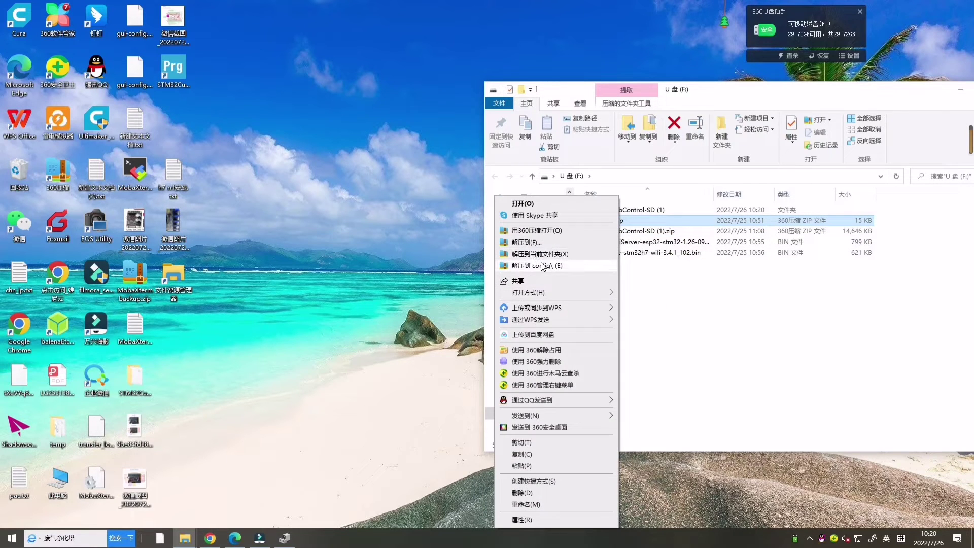
click(543, 266)
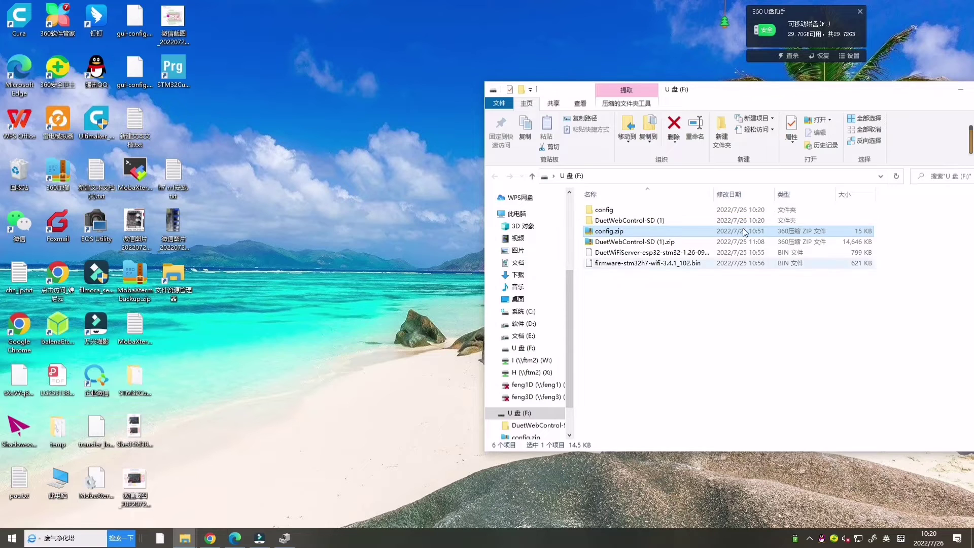
drag(744, 93, 582, 97)
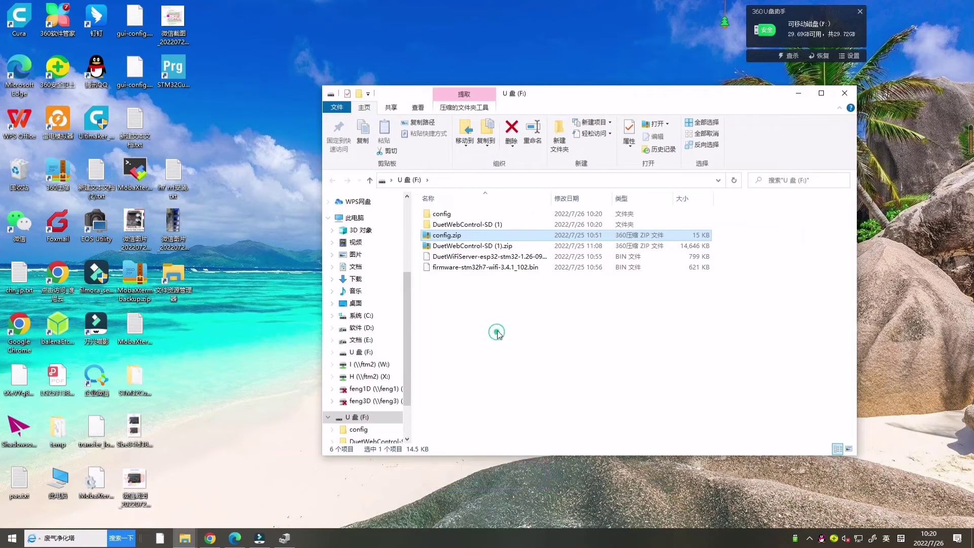
- Permanently delete config.zip and DuetWebControl-SD (1).zip from drive F:
ctrl+click(456, 247)
right_click(456, 249)
click(325, 492)
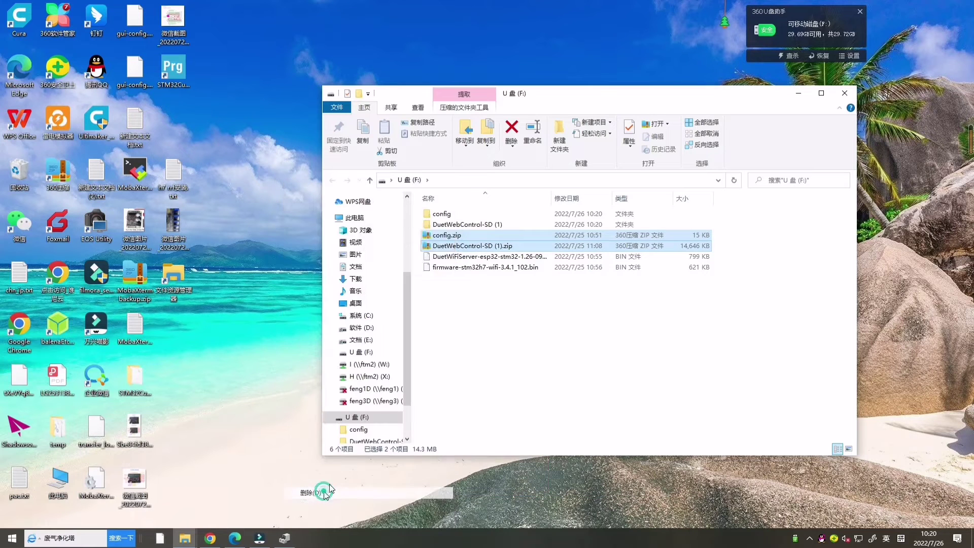
click(532, 279)
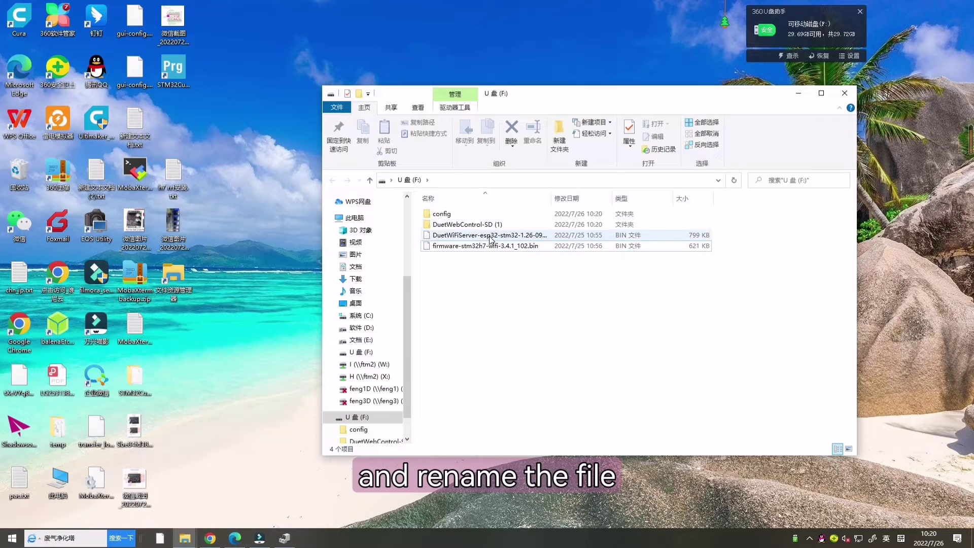
- Strip the version suffixes so the files are named DuetWiFiServer.bin and firmware.bin
right_click(490, 237)
click(489, 237)
click(477, 236)
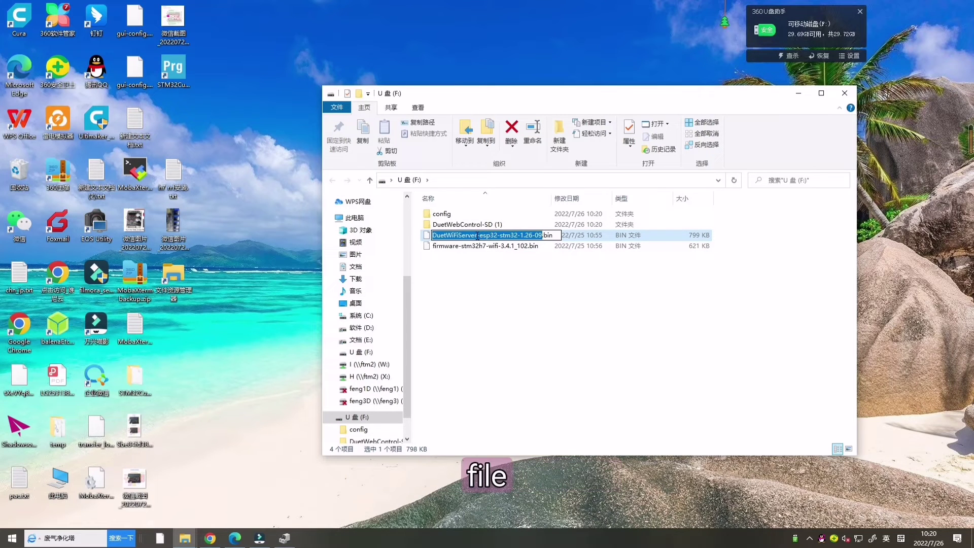
drag(475, 237, 540, 240)
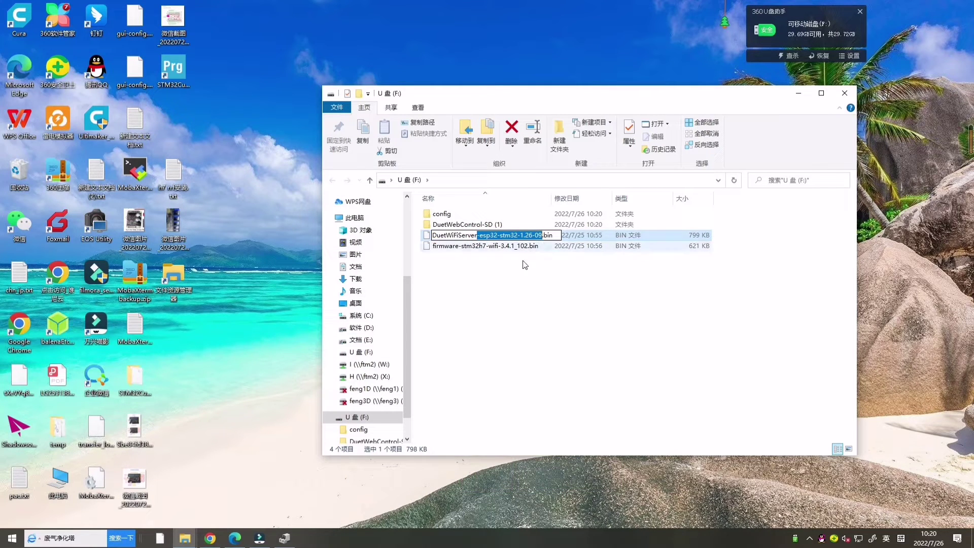
key(Delete)
click(488, 299)
click(462, 246)
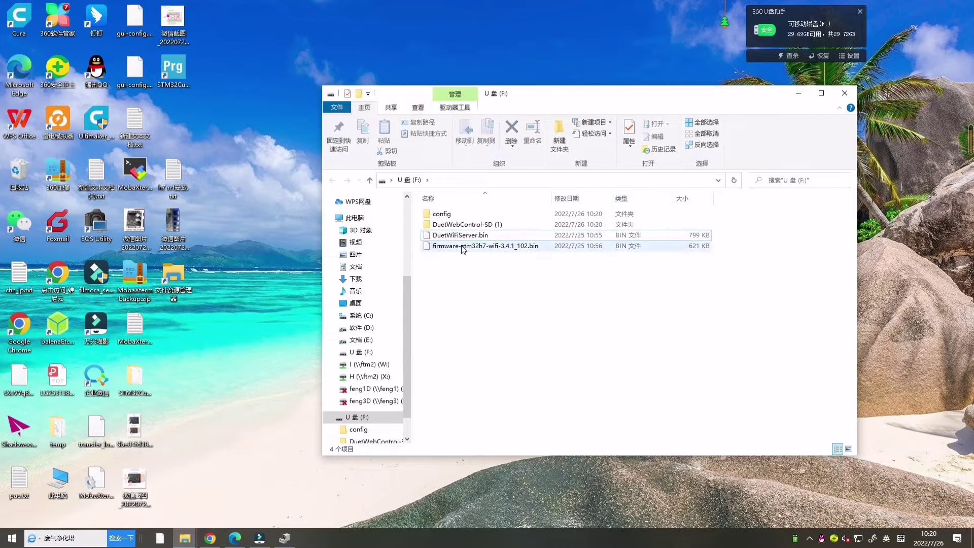
right_click(461, 245)
click(461, 245)
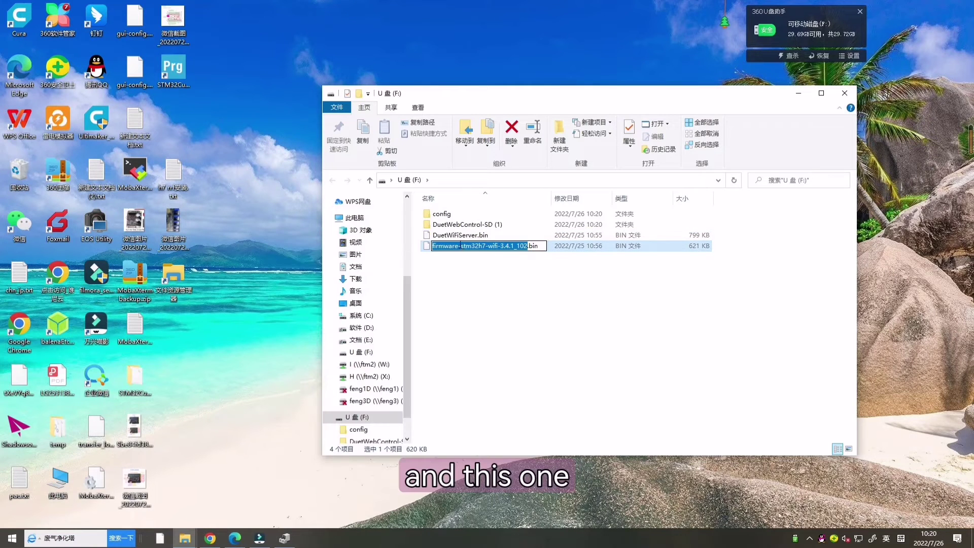
drag(458, 245, 528, 245)
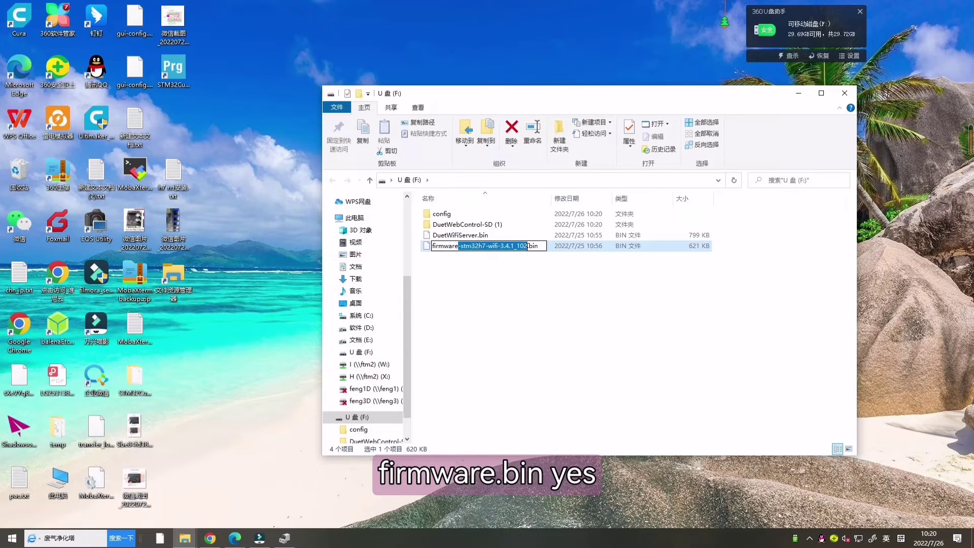
key(Delete)
click(490, 319)
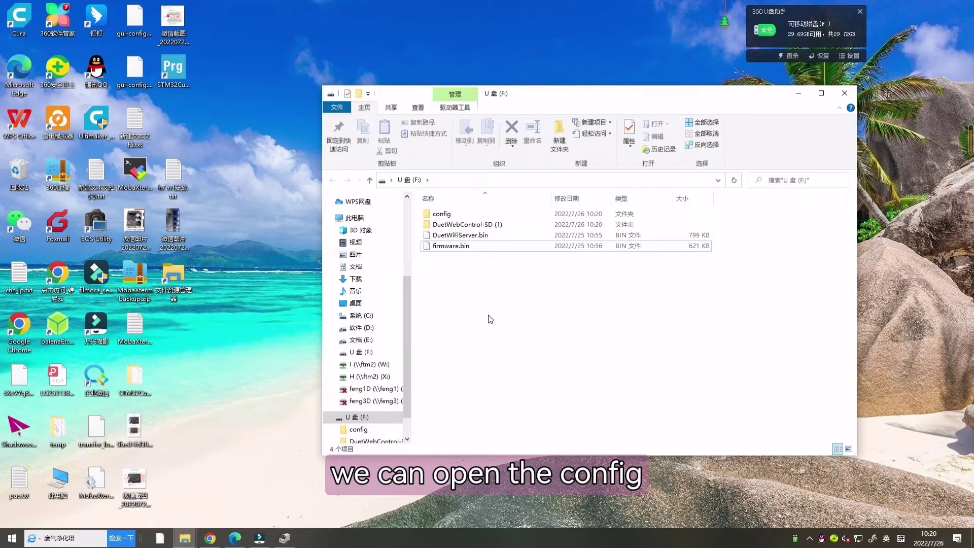
- Cut the sys folder out of config and paste it into drive F:'s root
double_click(455, 213)
right_click(436, 217)
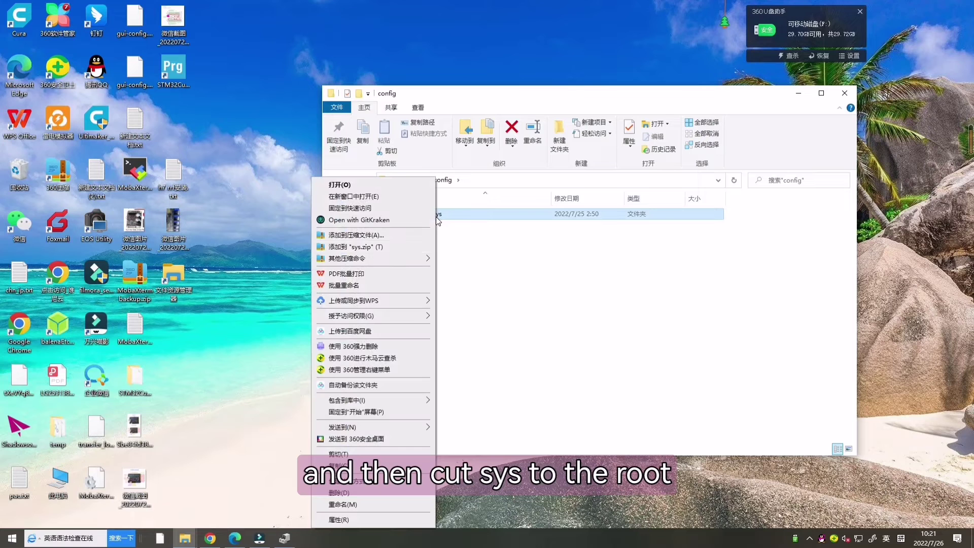
click(344, 457)
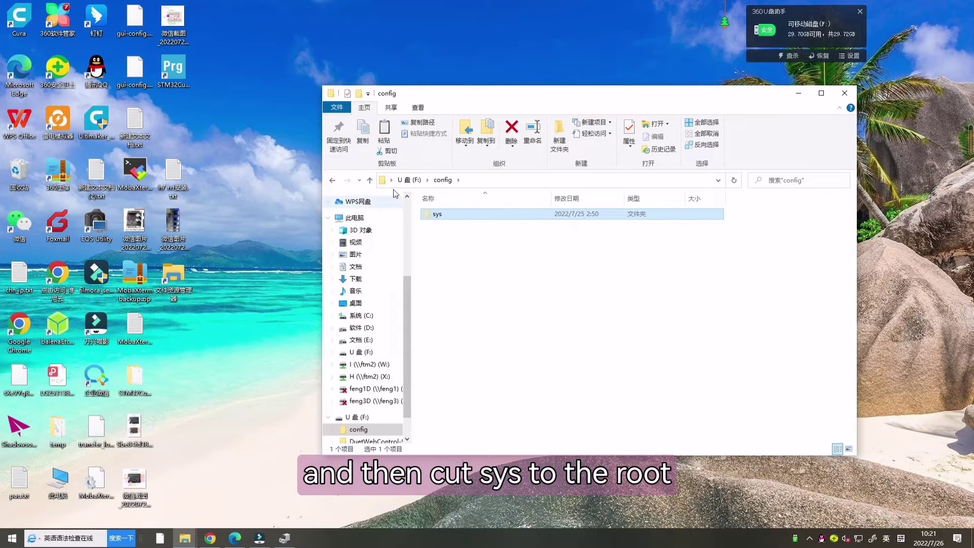
click(370, 181)
right_click(471, 277)
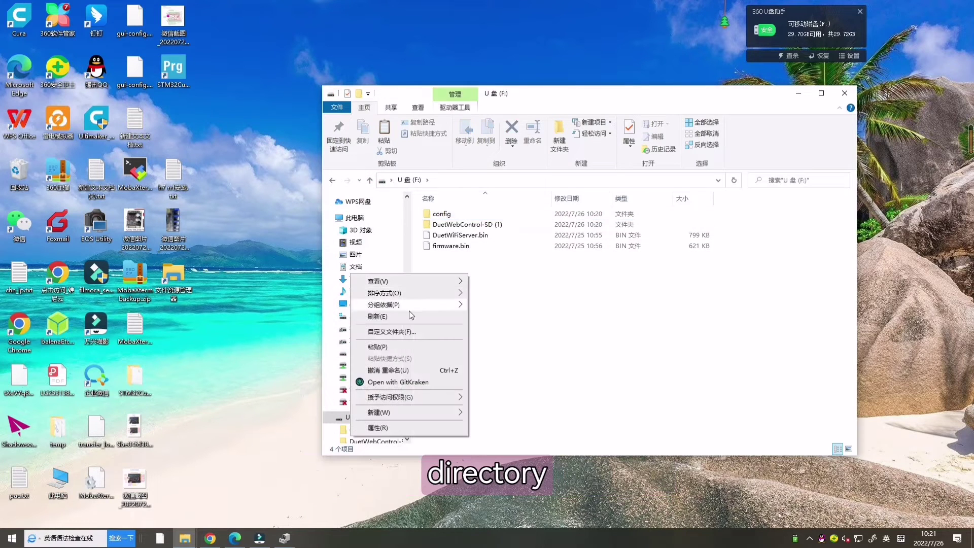
click(388, 350)
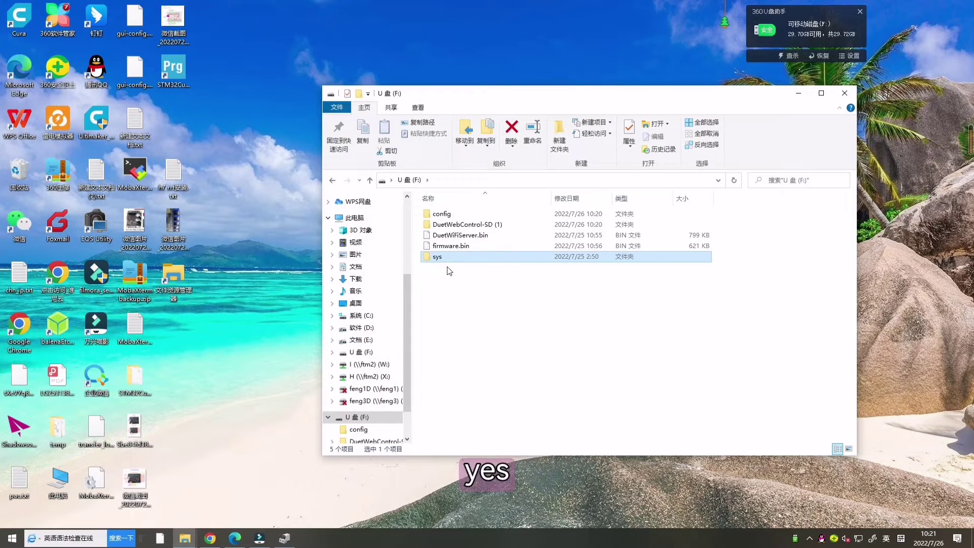
- Permanently delete the now-empty config folder
right_click(457, 213)
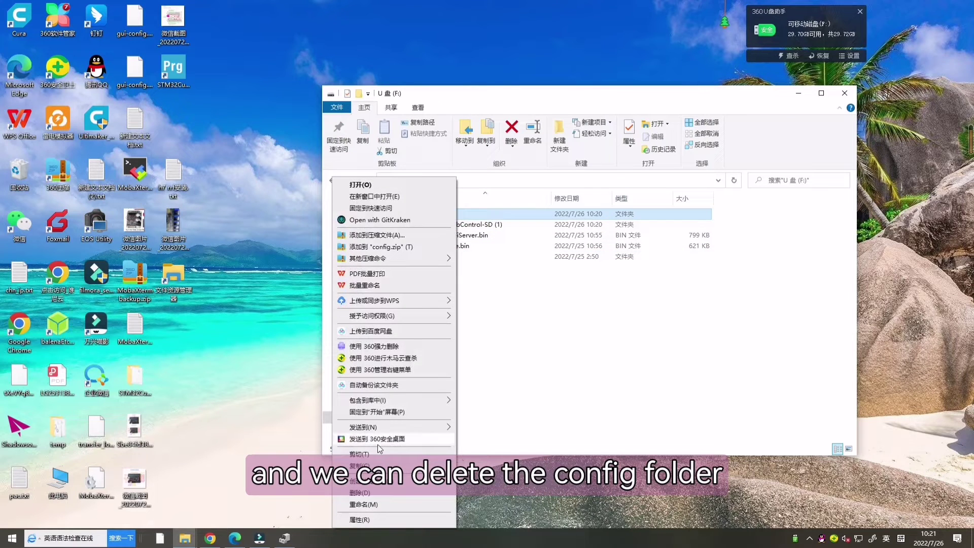
click(362, 493)
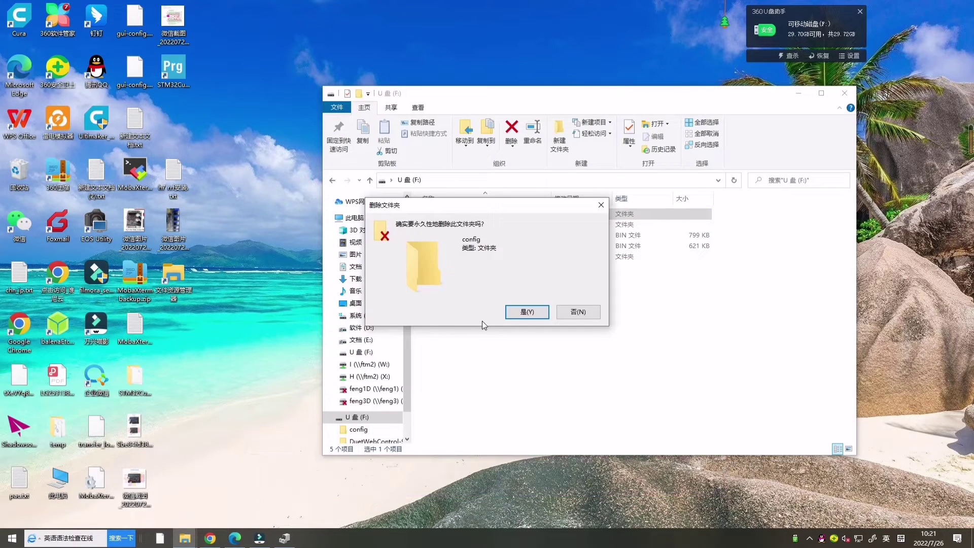
click(533, 312)
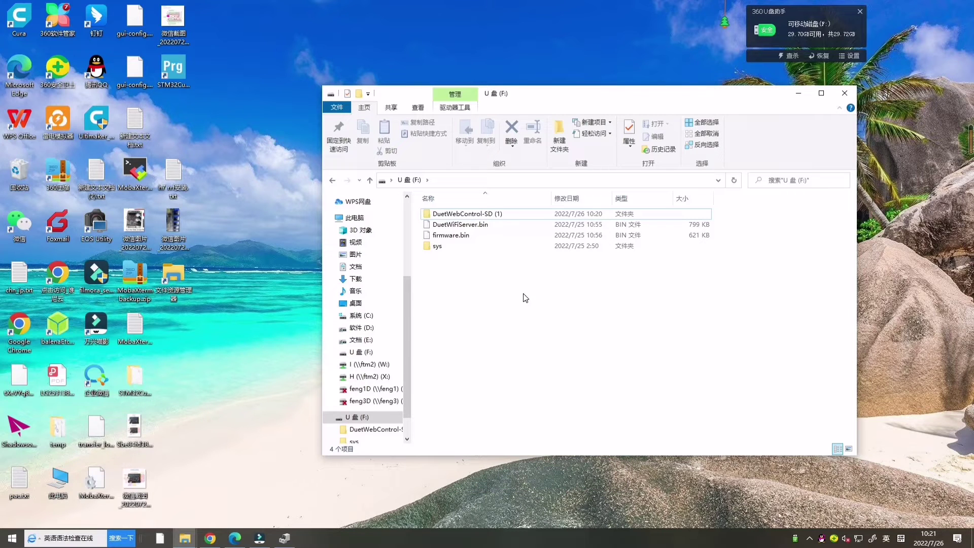
click(481, 214)
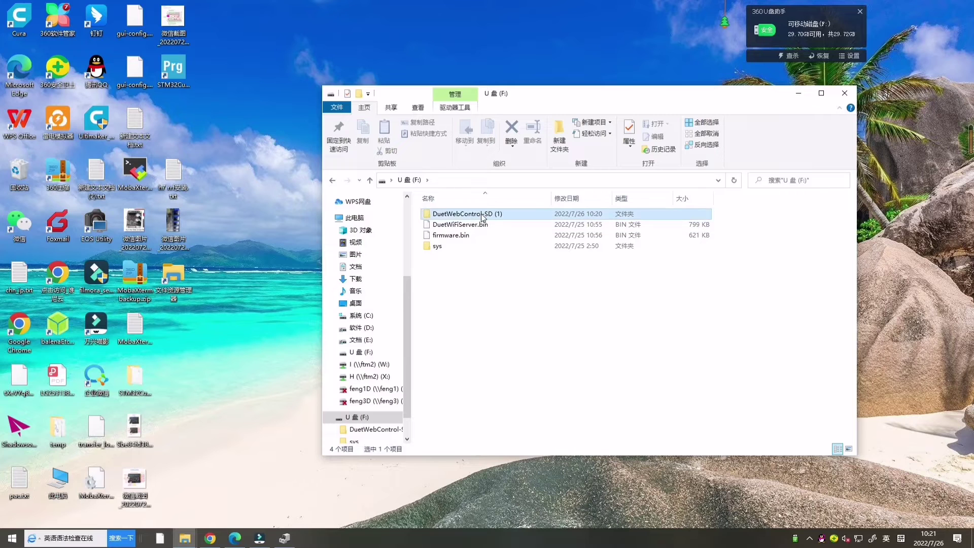
right_click(481, 214)
key(Escape)
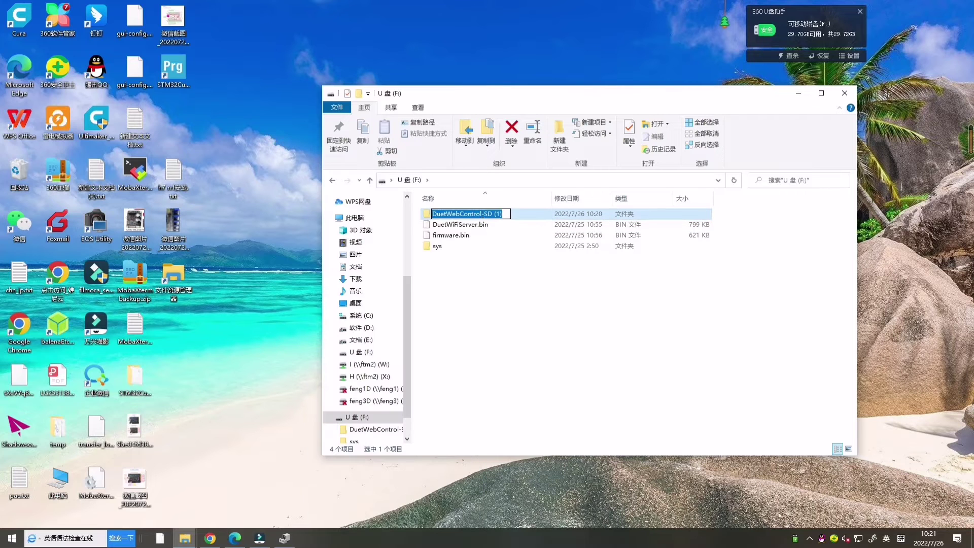
text(wW)
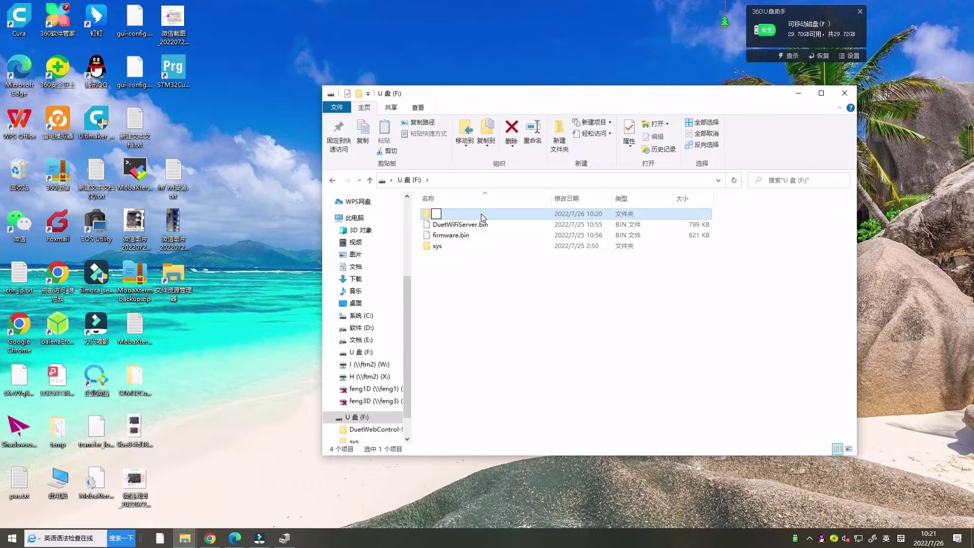
text(W)
right_click(446, 276)
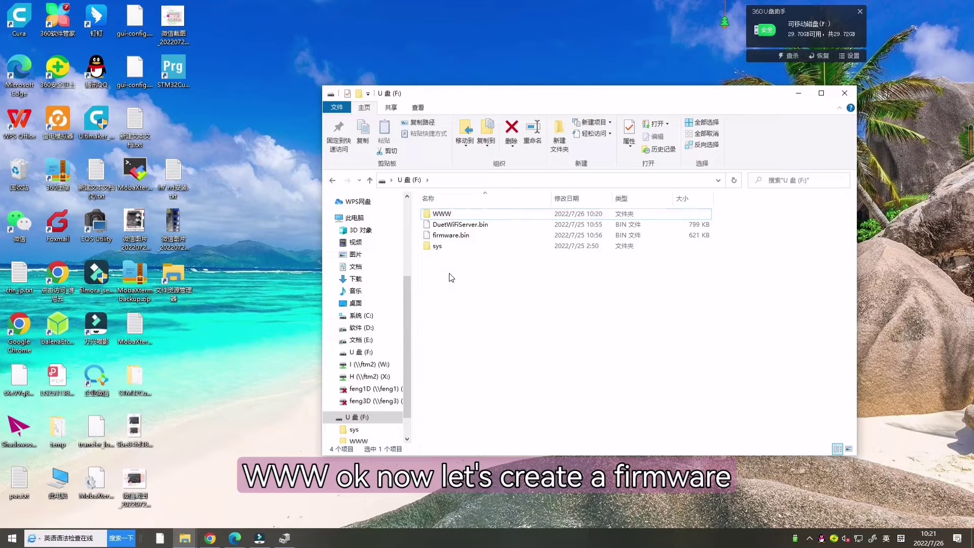
- Create a firmware folder on drive F: and move DuetWiFiServer.bin into it
mouse_move(375, 410)
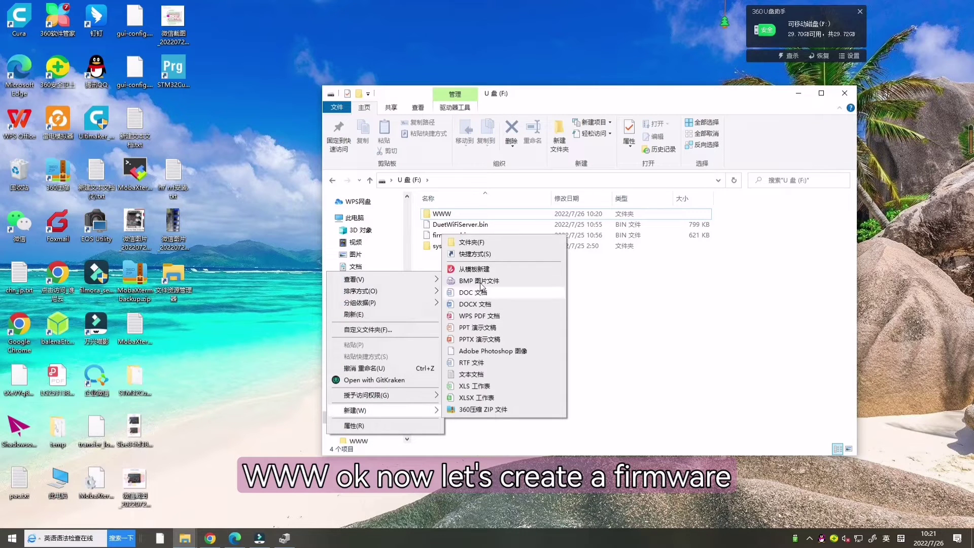
click(483, 243)
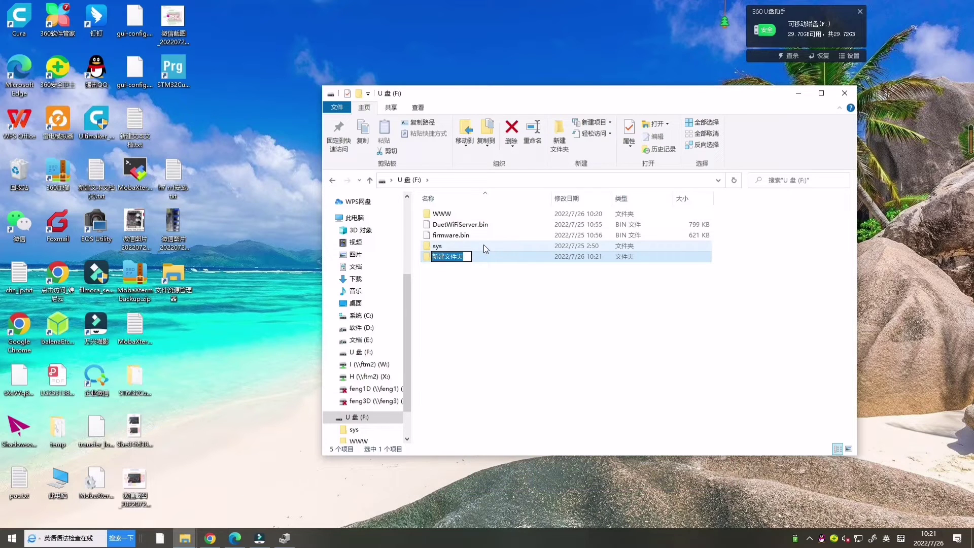
text(fir)
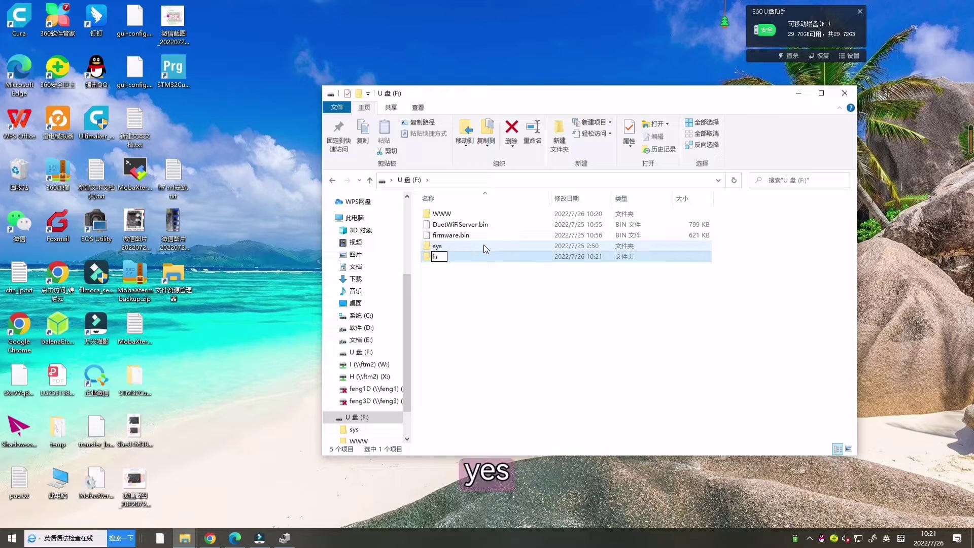
text(mw)
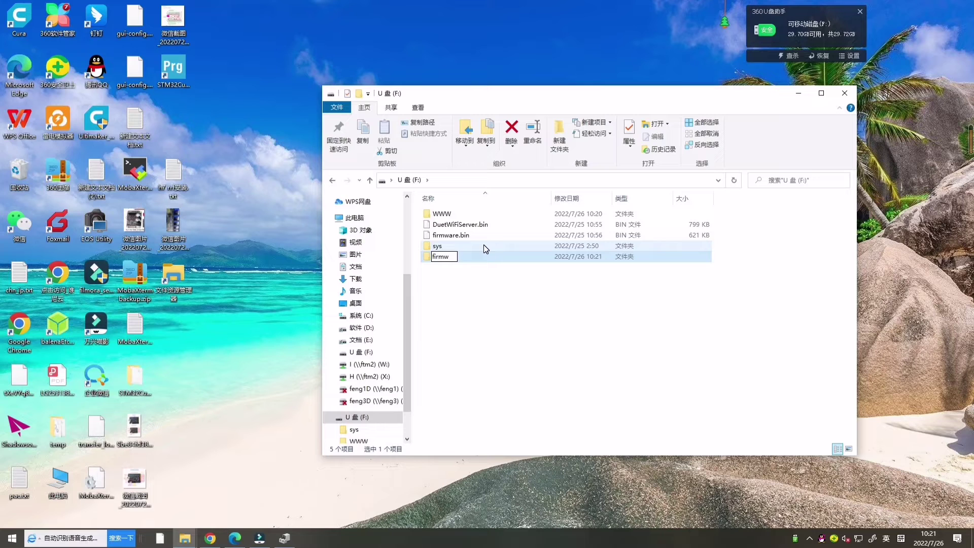
text(are)
click(491, 293)
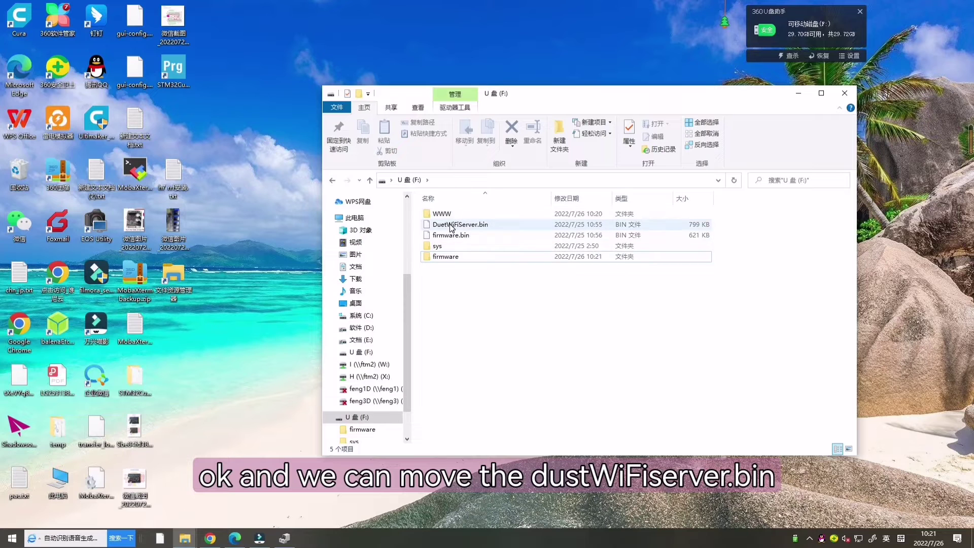
drag(449, 227, 451, 261)
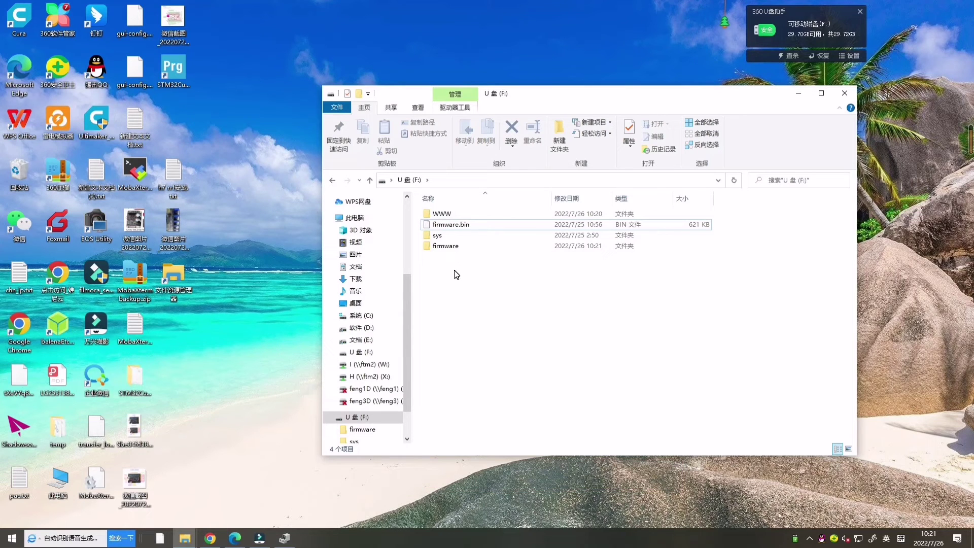
- Create two more new folders named gcodes and macros at the drive root
right_click(456, 273)
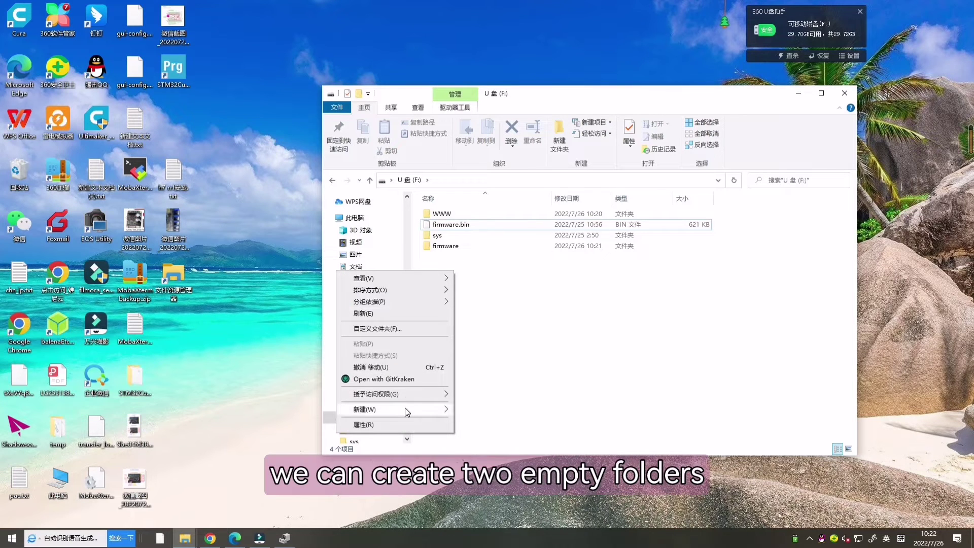
mouse_move(405, 409)
click(506, 242)
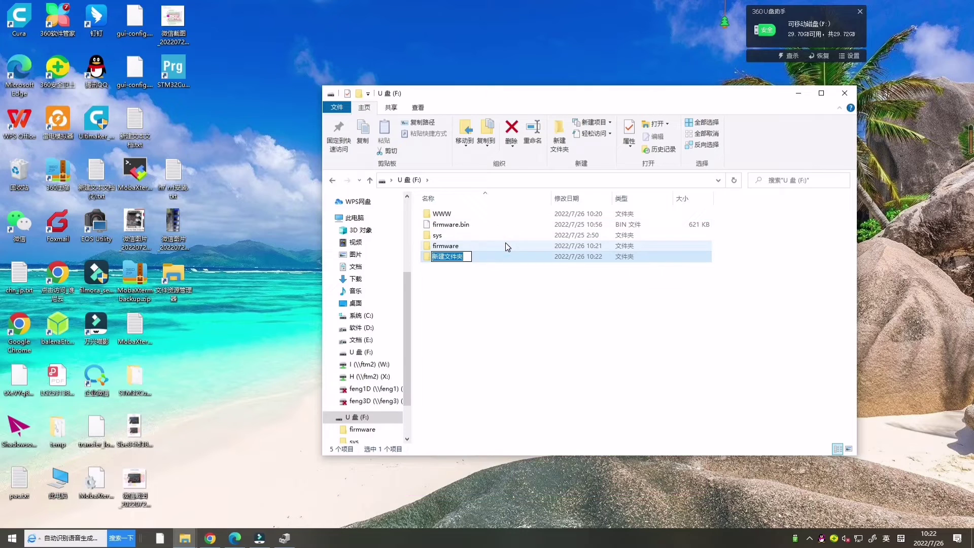
text(g)
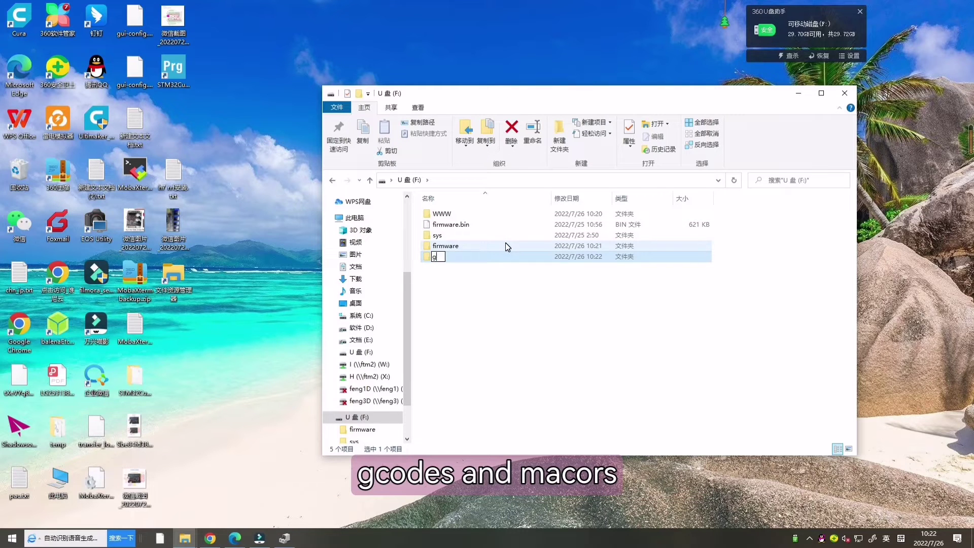
text(codes)
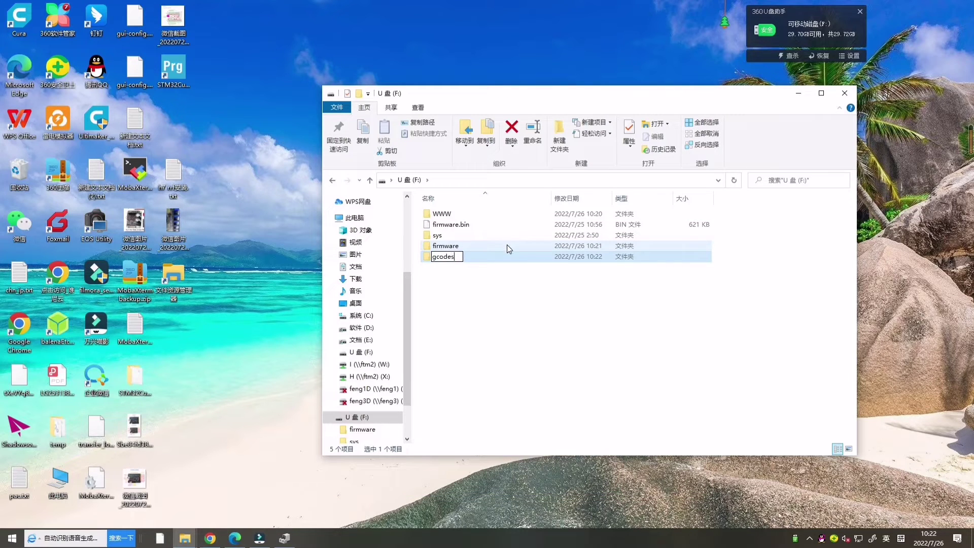
click(491, 306)
right_click(481, 300)
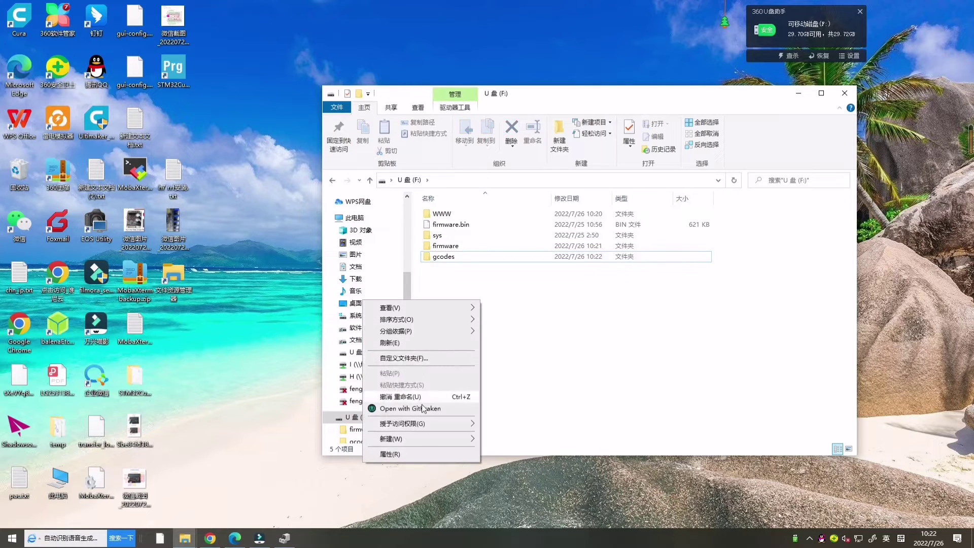
mouse_move(427, 440)
click(507, 270)
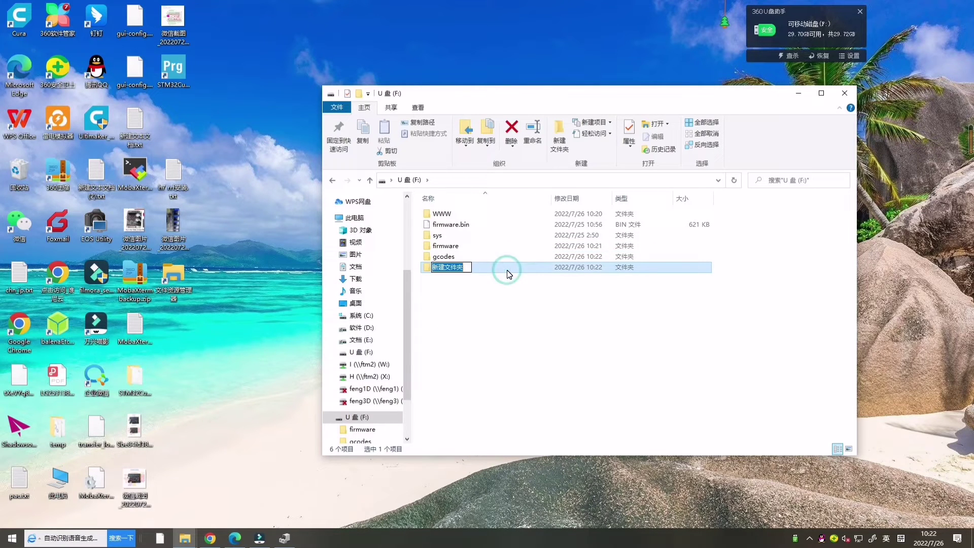
text(ma)
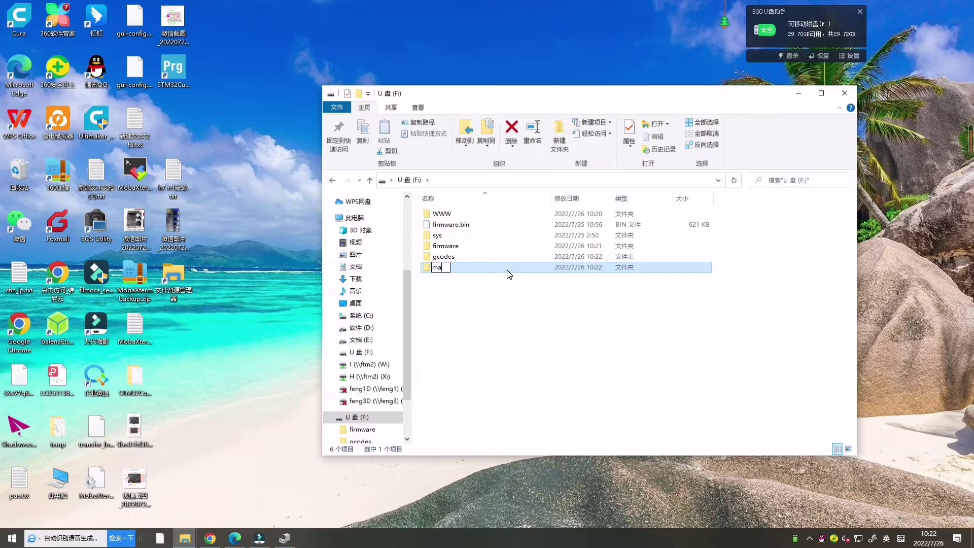
text(cros)
click(517, 309)
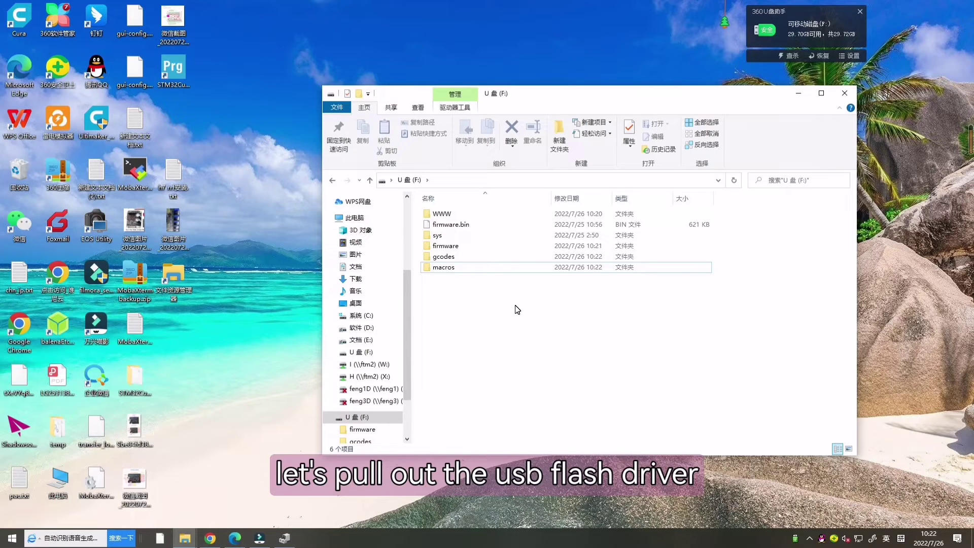
- Close the USB drive window and safely eject the drive with 拔出U盘
drag(739, 99, 384, 138)
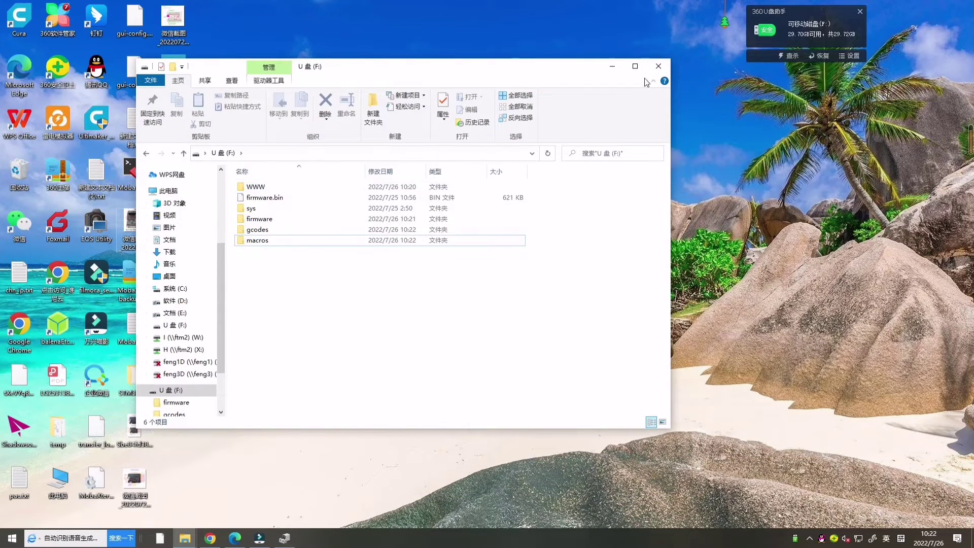
click(658, 66)
click(796, 538)
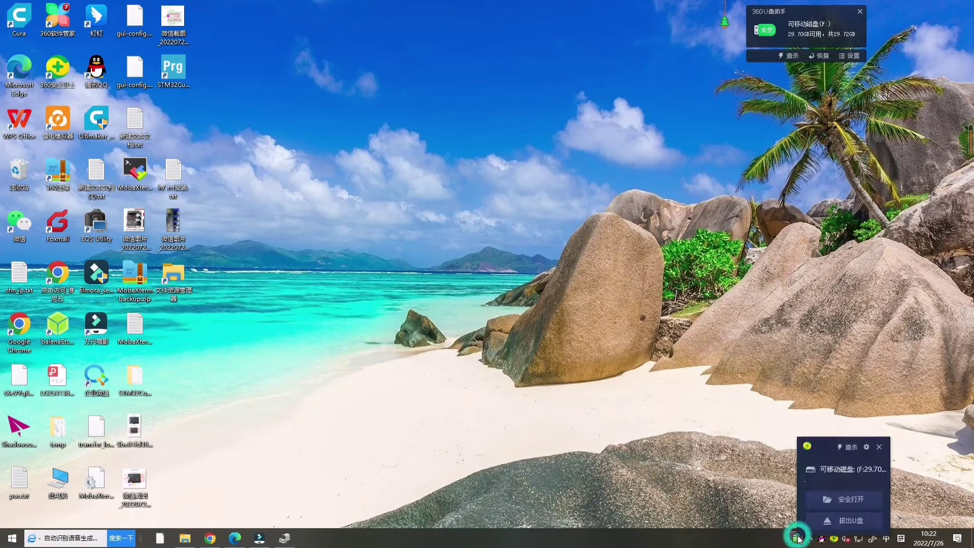
click(839, 521)
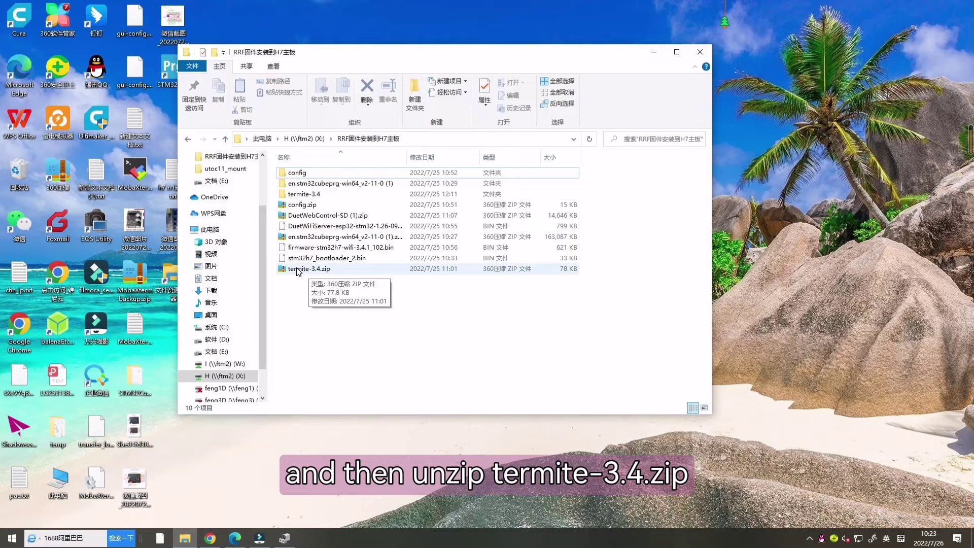
- Launch Termite.exe from the termite-3.4 folder and try its default COM1 connection
double_click(301, 195)
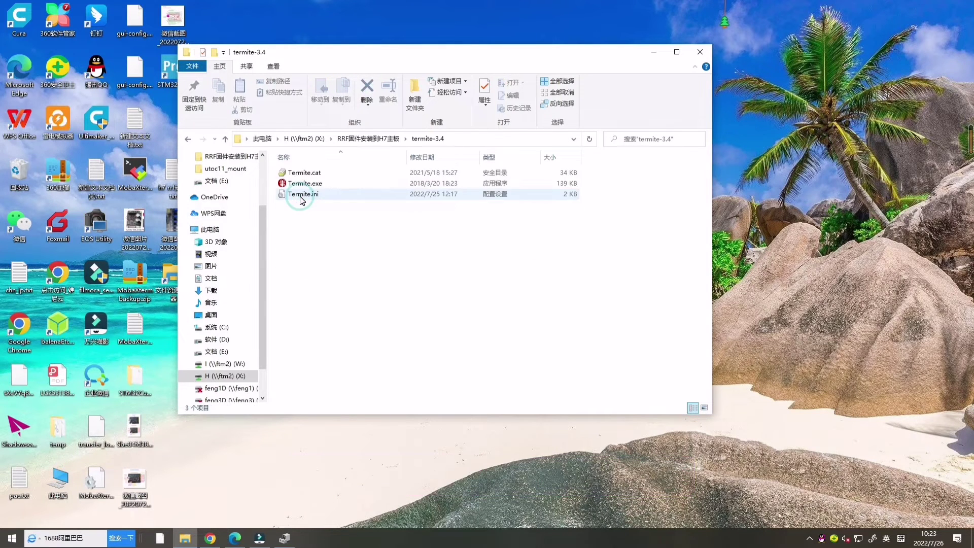
double_click(307, 185)
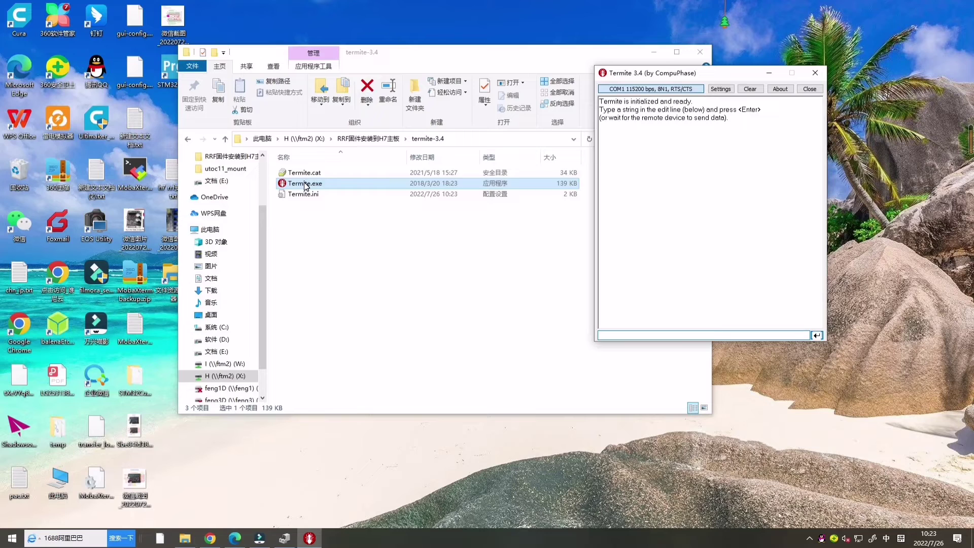
click(653, 52)
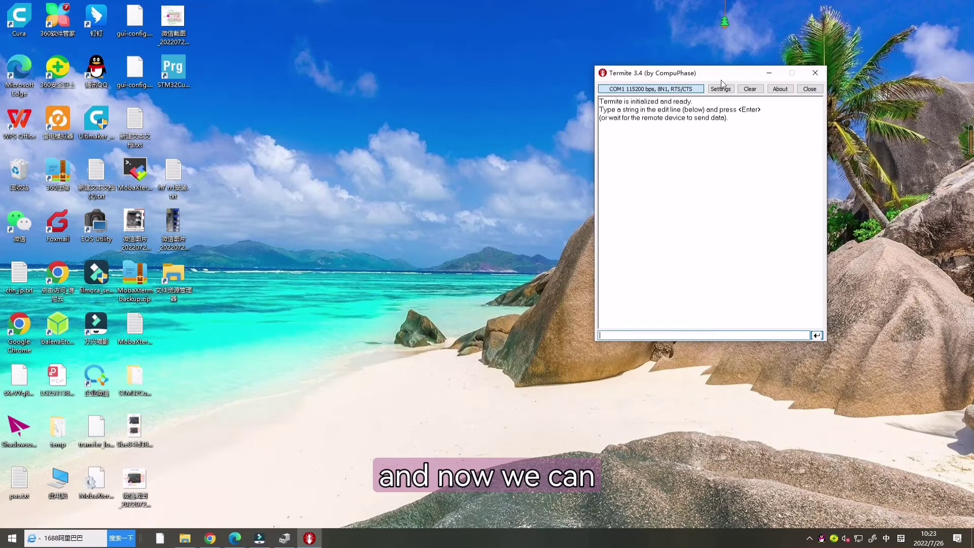
drag(731, 77, 611, 92)
click(500, 106)
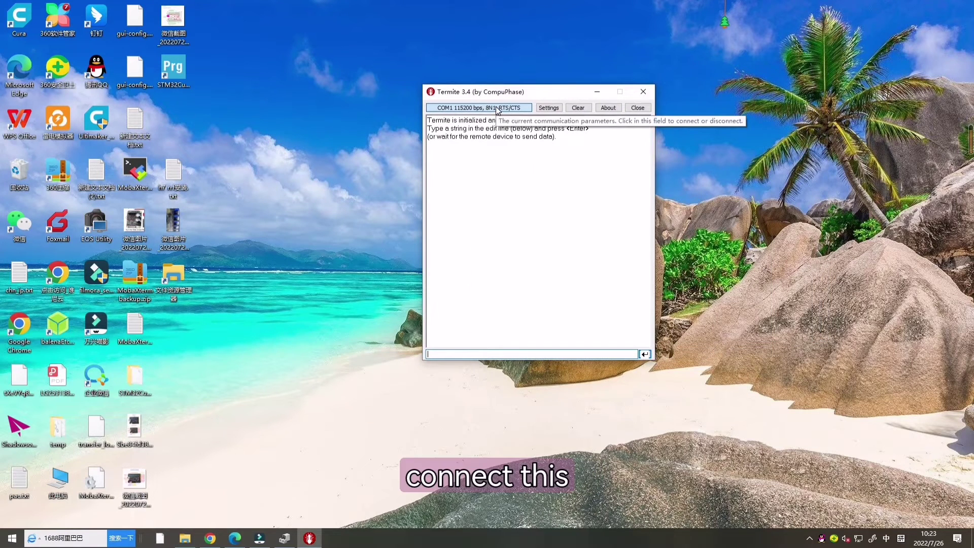
mouse_move(267, 541)
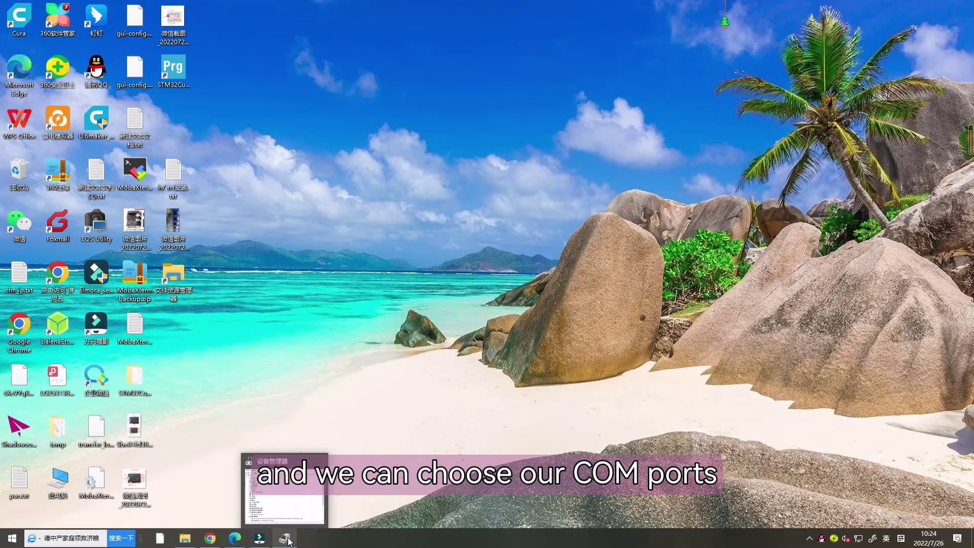
- Restore Device Manager and expand 端口 (COM 和 LPT) to find the board on COM6
click(286, 538)
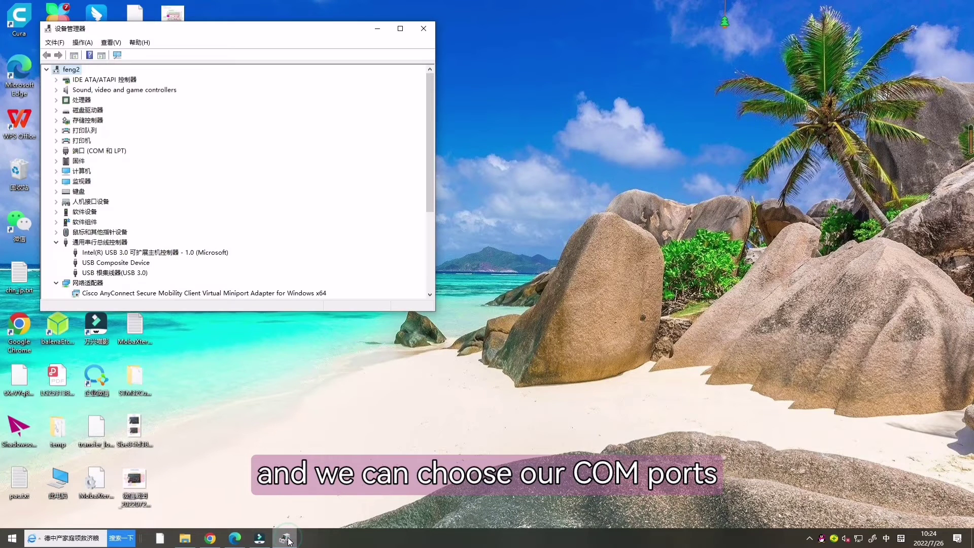
click(57, 153)
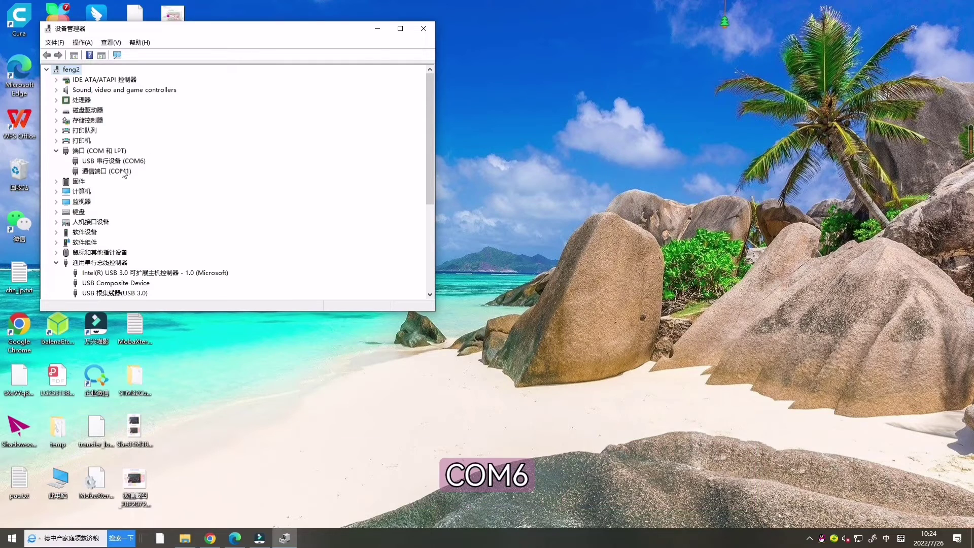
- Minimize Device Manager and relaunch Termite.exe from the termite-3.4 folder
click(376, 30)
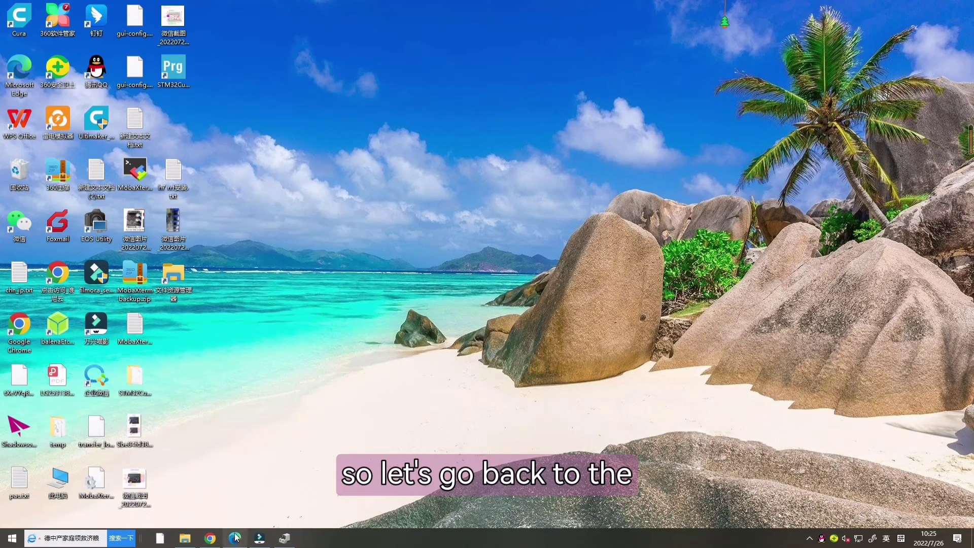
click(185, 538)
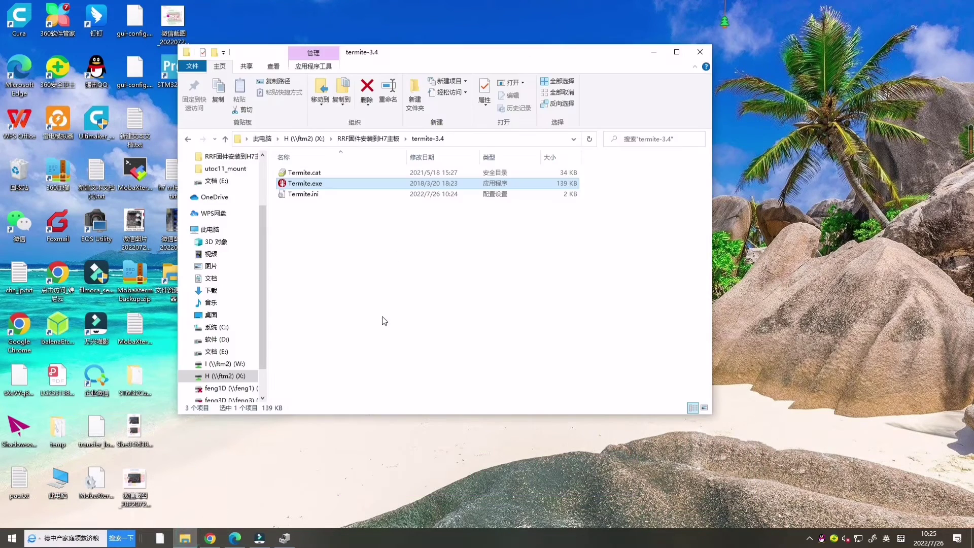
double_click(309, 186)
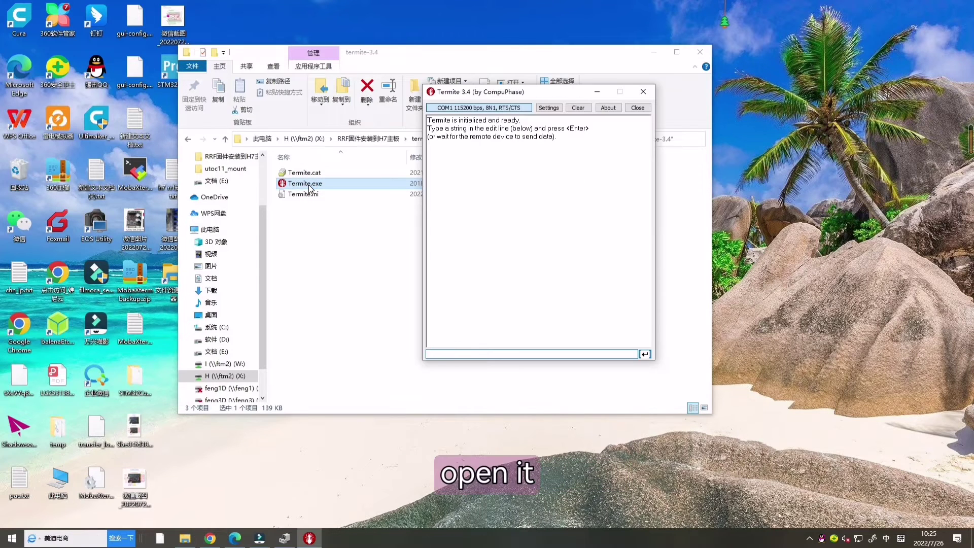
click(654, 52)
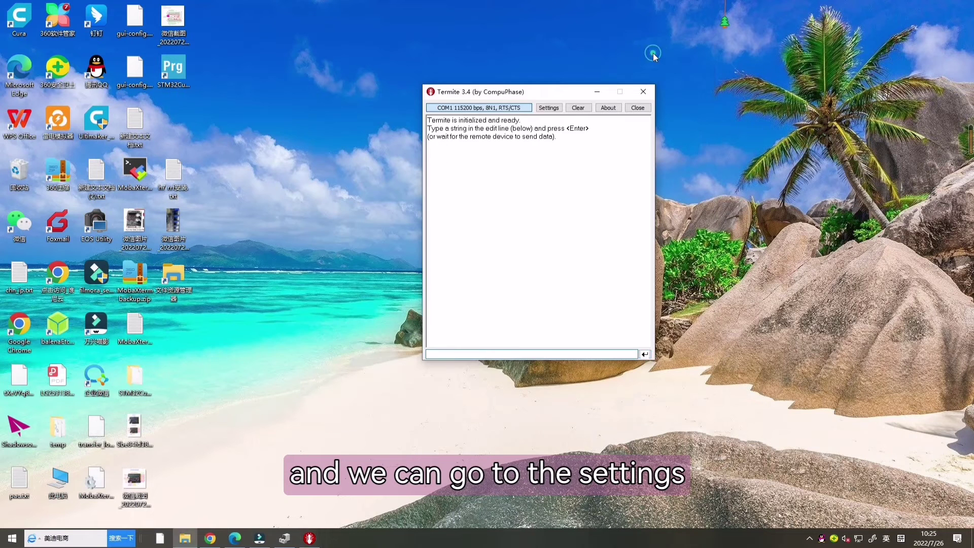
- Switch Termite's port to COM6 at 115200 bps and confirm COM6 in Device Manager
click(455, 109)
click(455, 110)
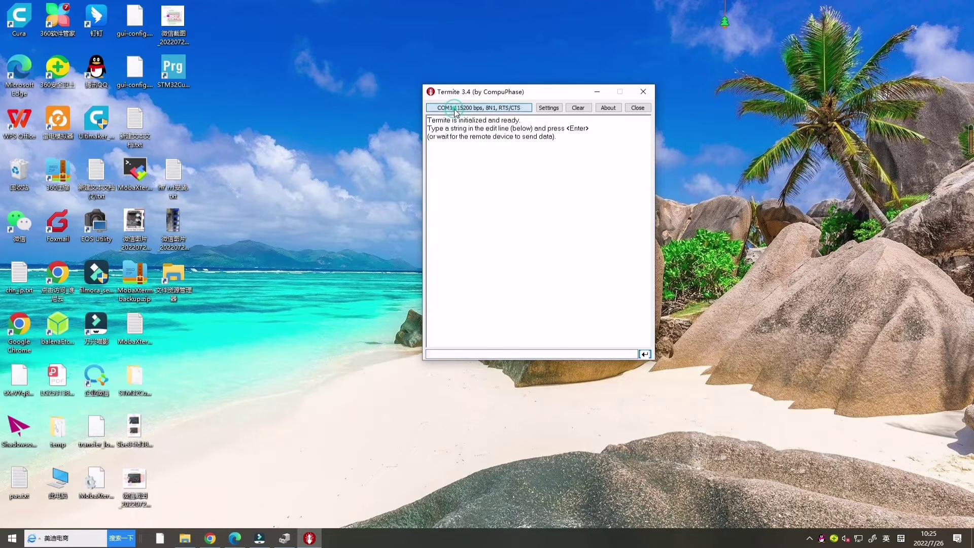
click(545, 107)
click(488, 184)
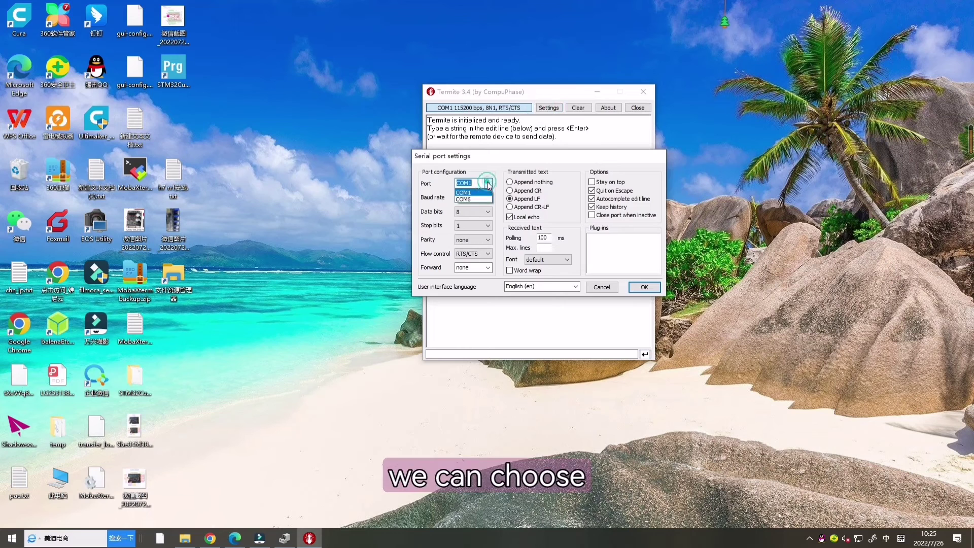
click(472, 201)
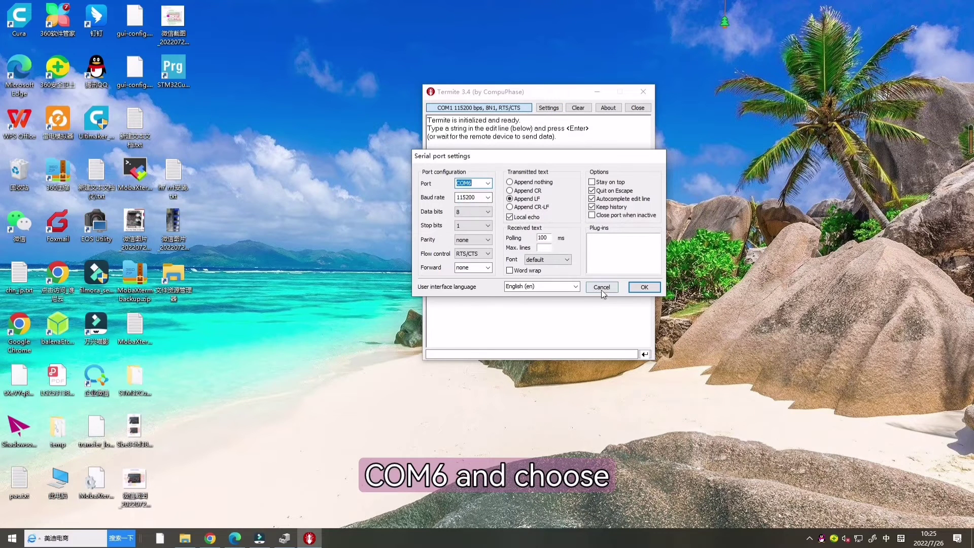
click(638, 287)
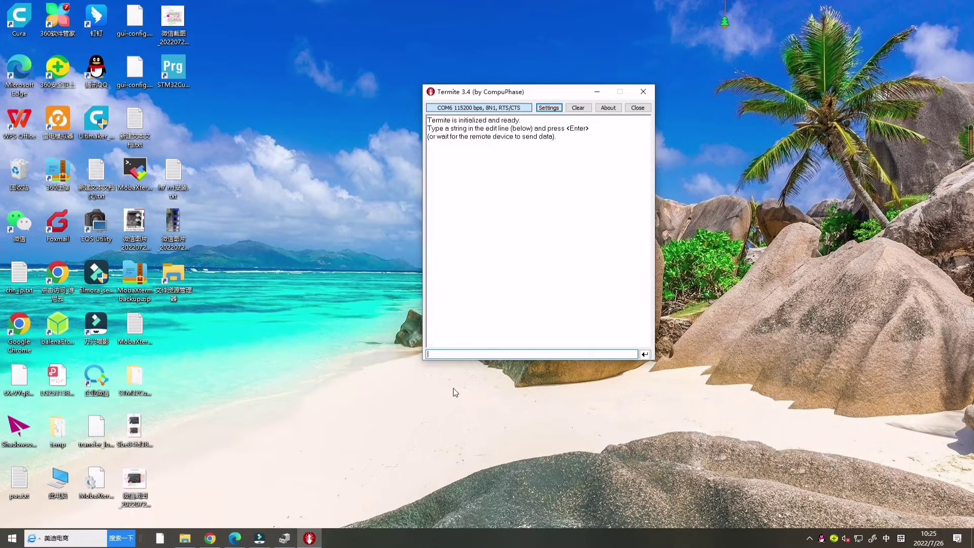
click(285, 538)
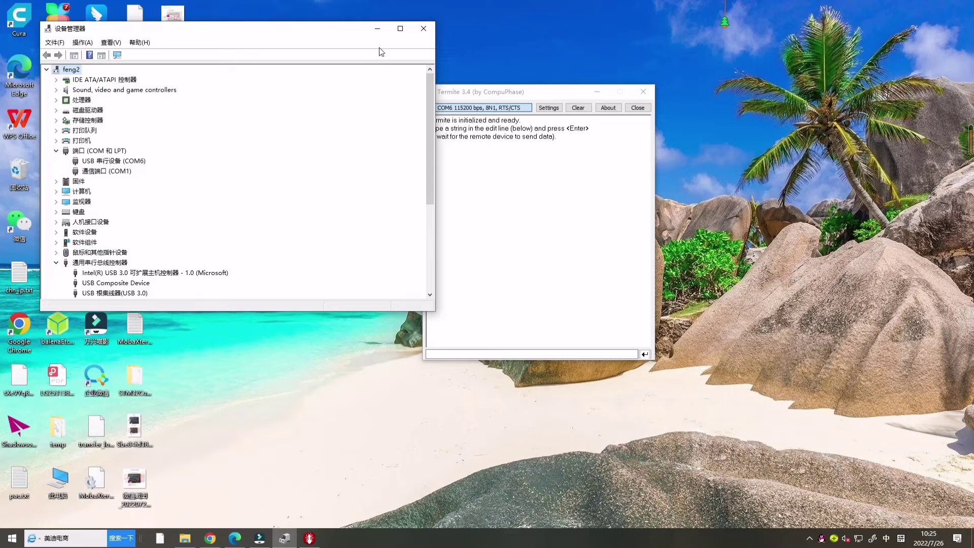
click(377, 29)
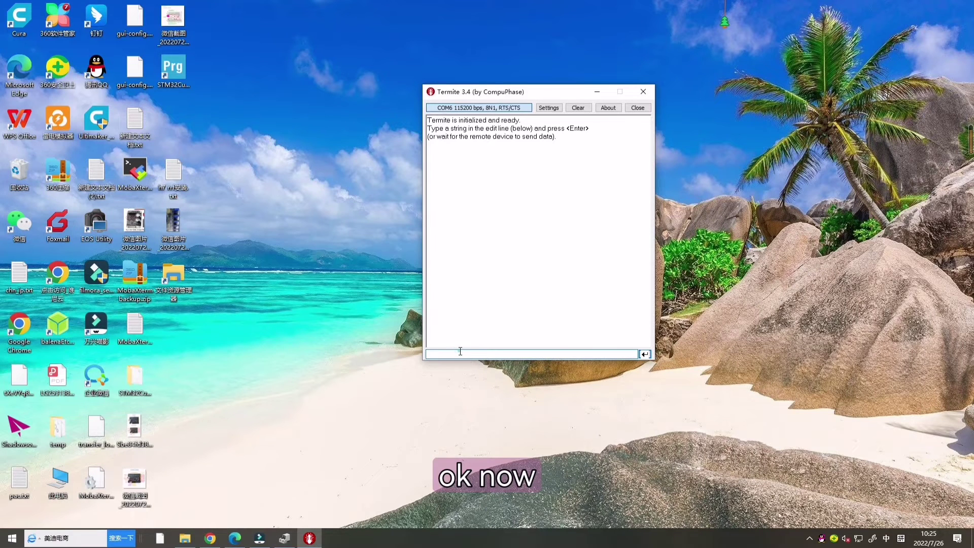
- Send M997 S1 to flash the ESP32 WiFi firmware
text(M)
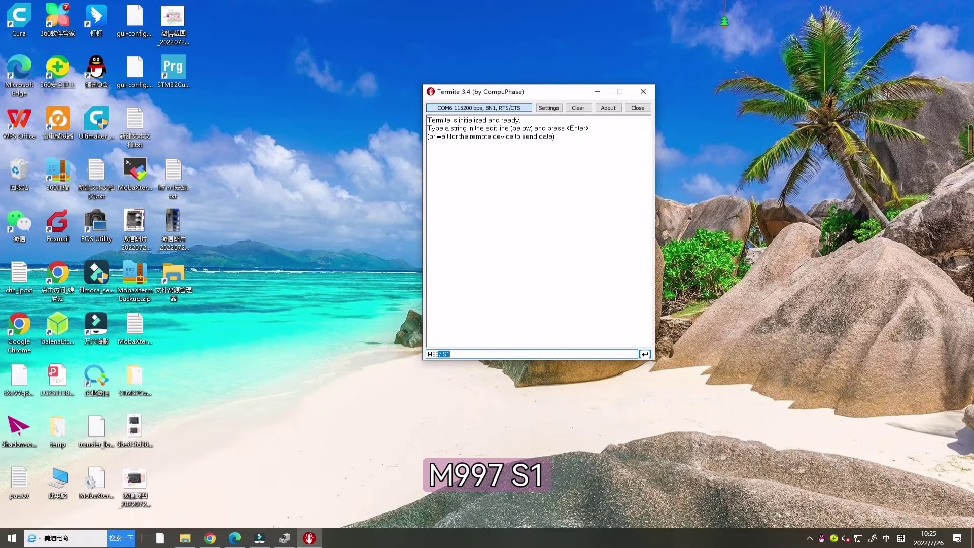
text(997 S1)
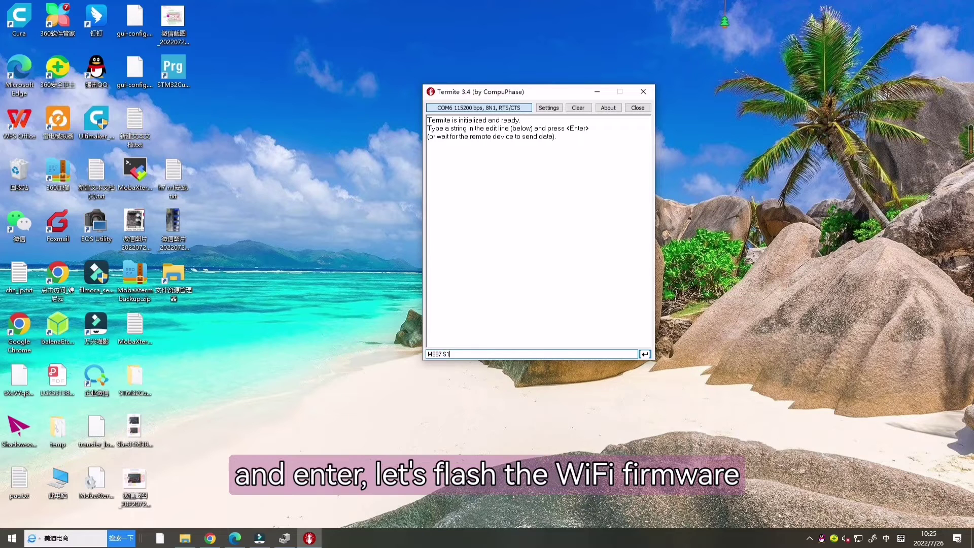
key(Return)
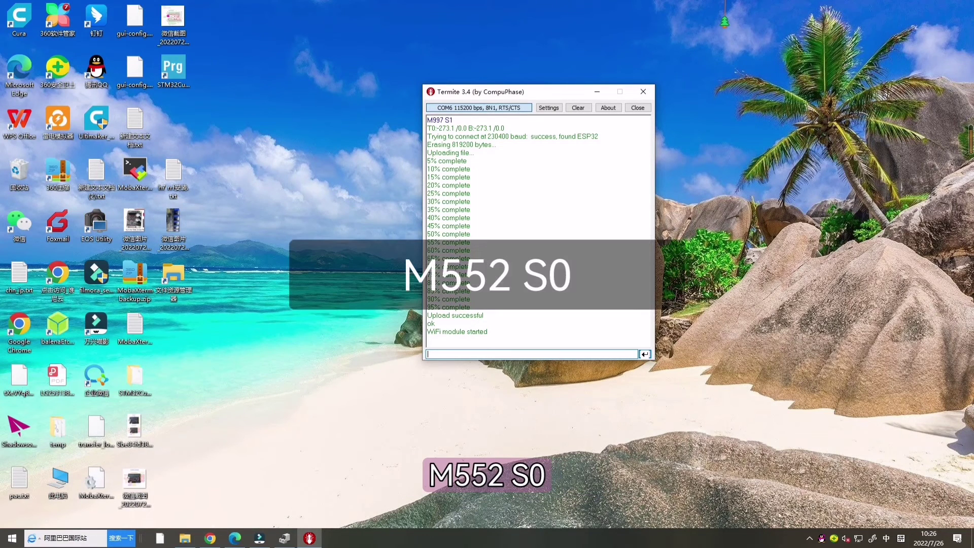
- Turn WiFi off with M552 S0 and store the network SSID and password via M587
text(M)
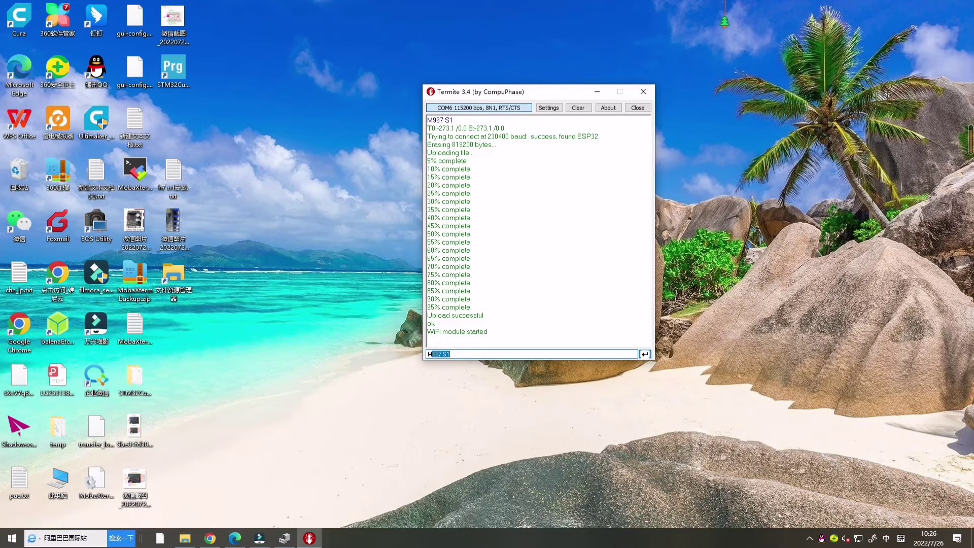
text(55)
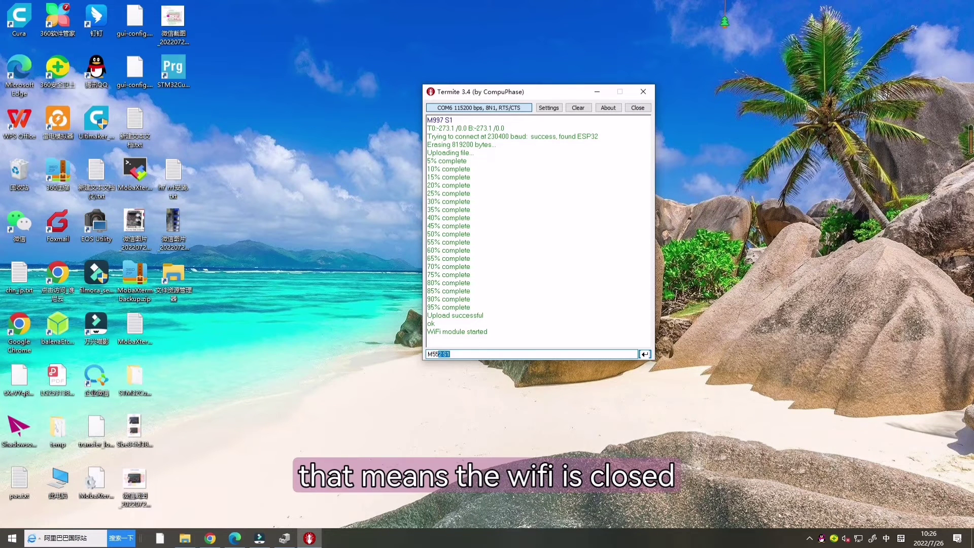
text(2)
text( S0)
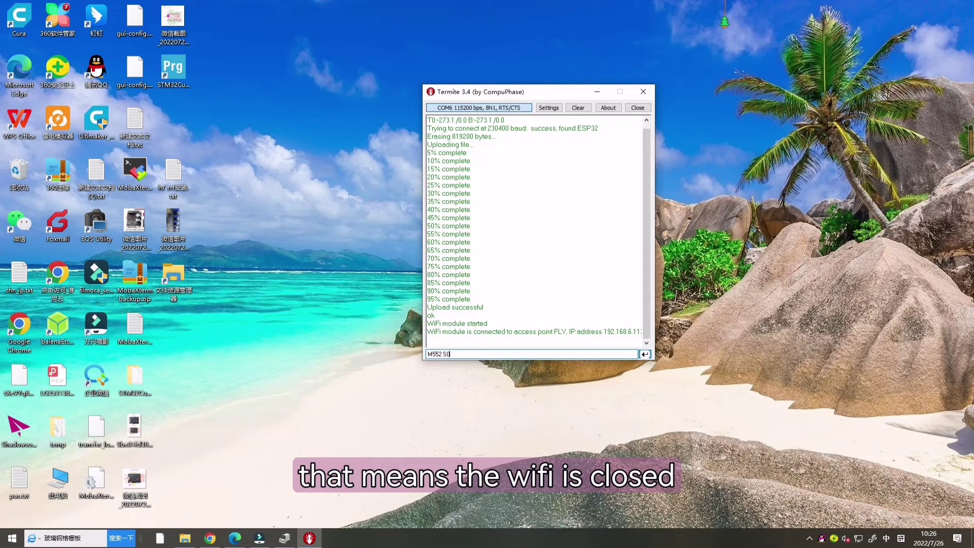
key(Return)
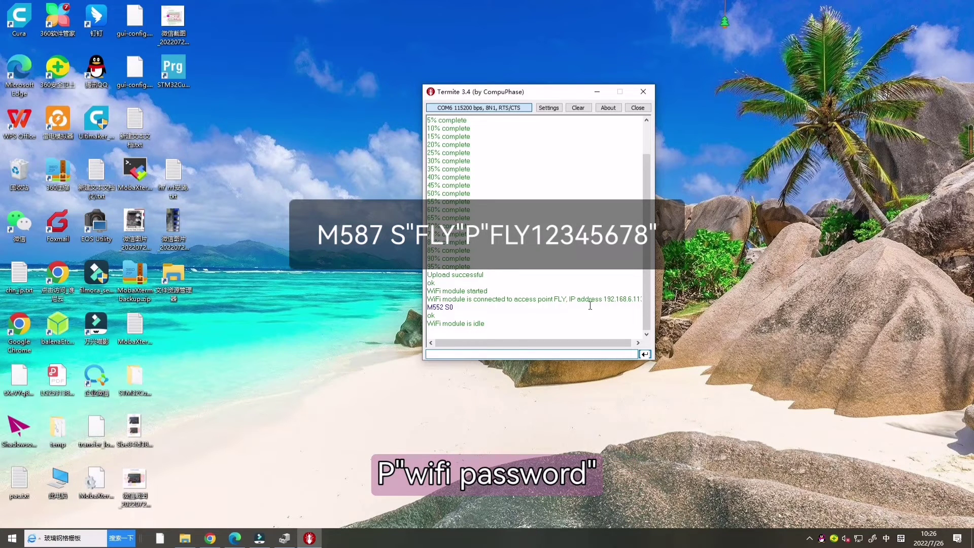
click(461, 353)
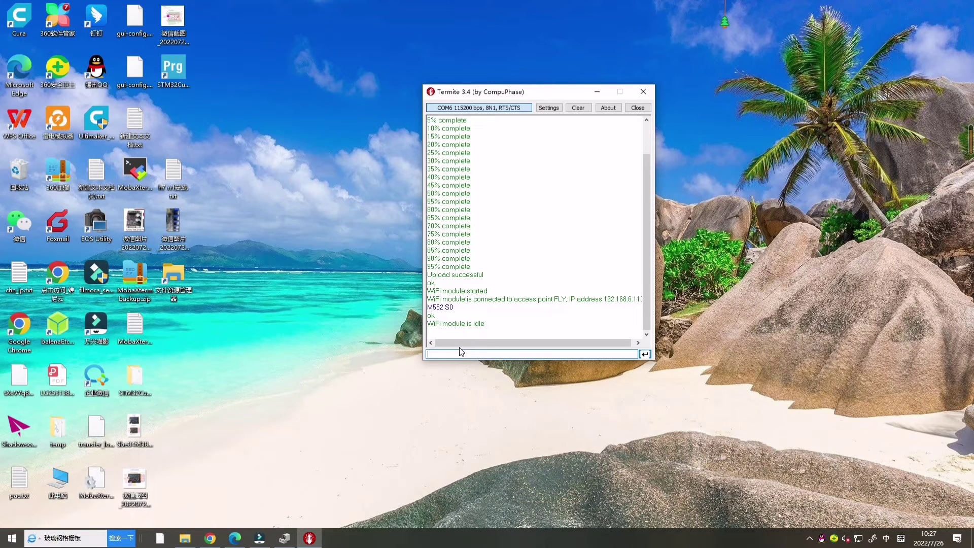
text(M587)
text(S")
key(Return)
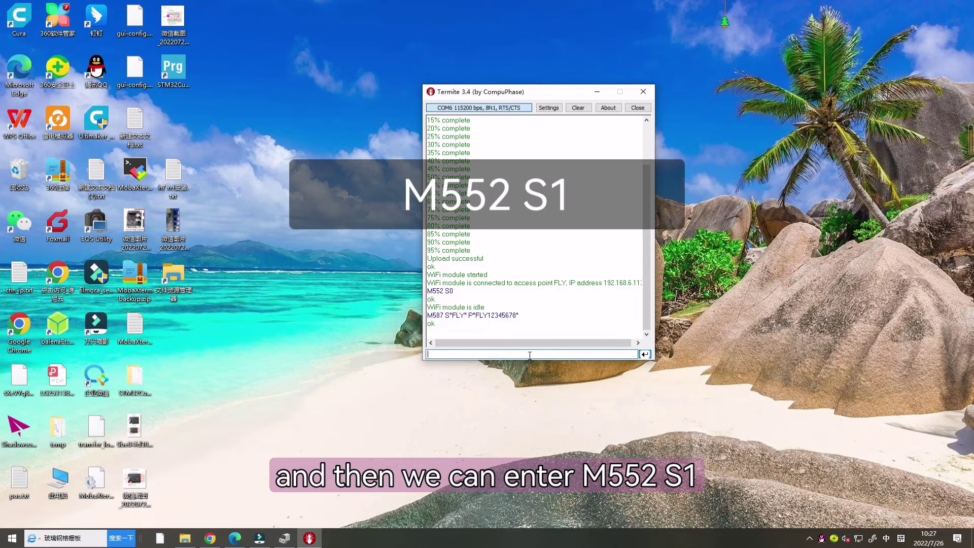
- Restart WiFi with M552 S1 and read the assigned IP 192.168.6.113
text(M552 )
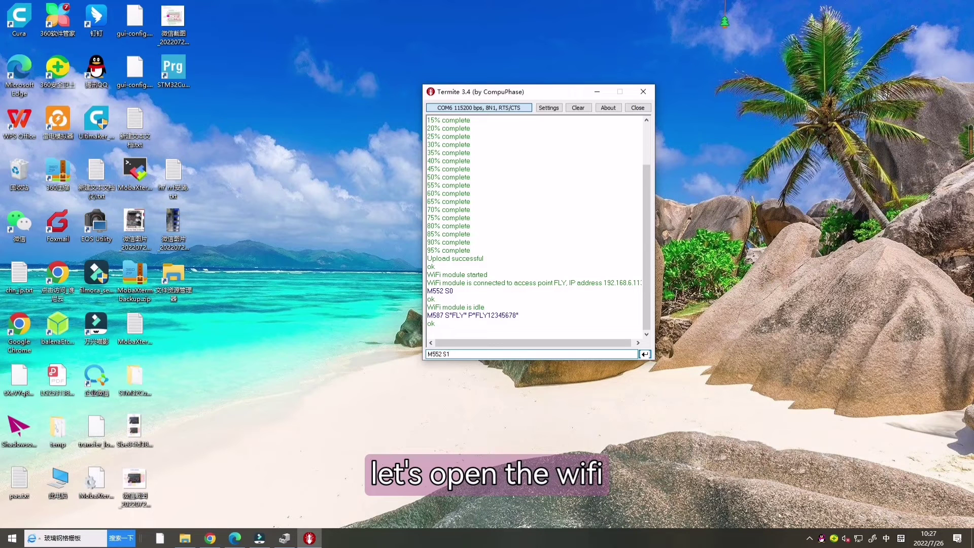
text(S1)
key(Return)
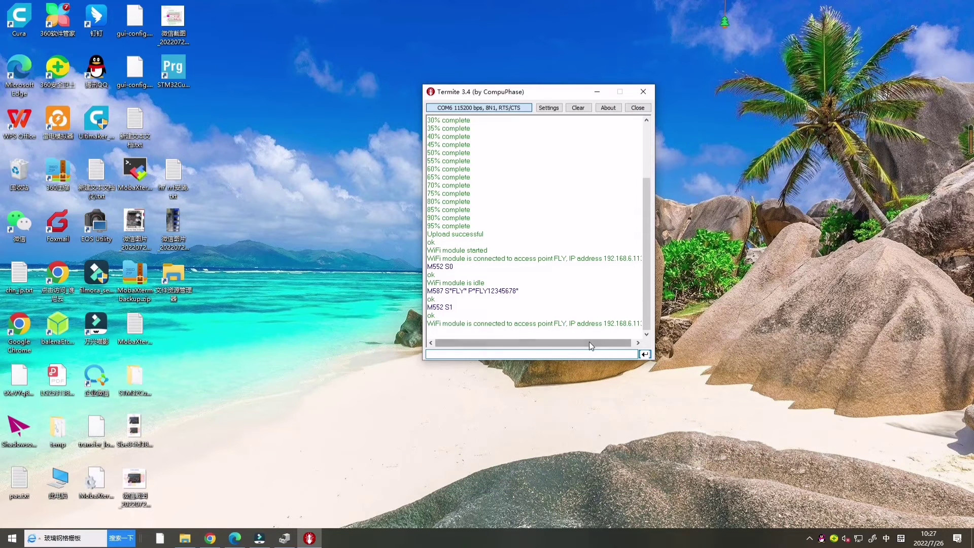
drag(589, 342, 616, 343)
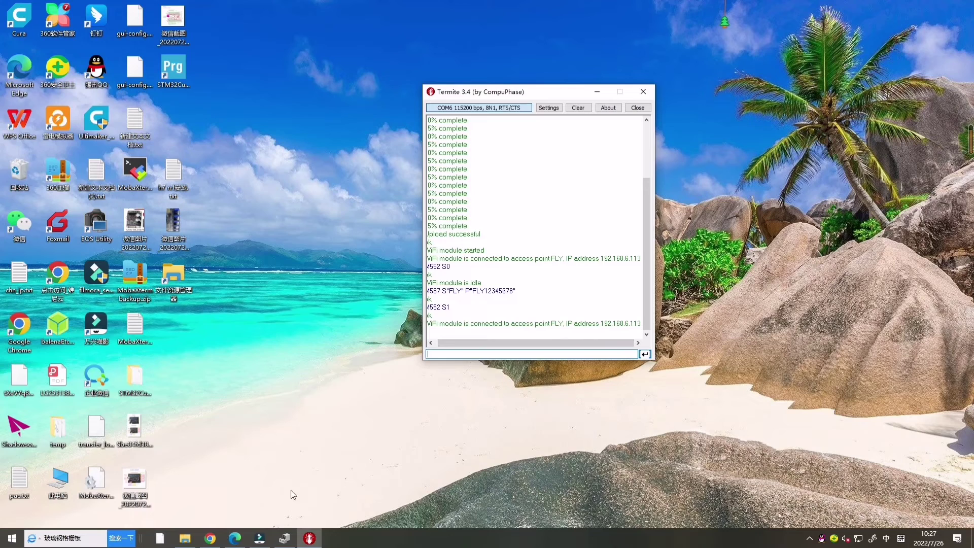
- Open a new Chrome tab and load Duet Web Control at 192.168.6.113
click(210, 538)
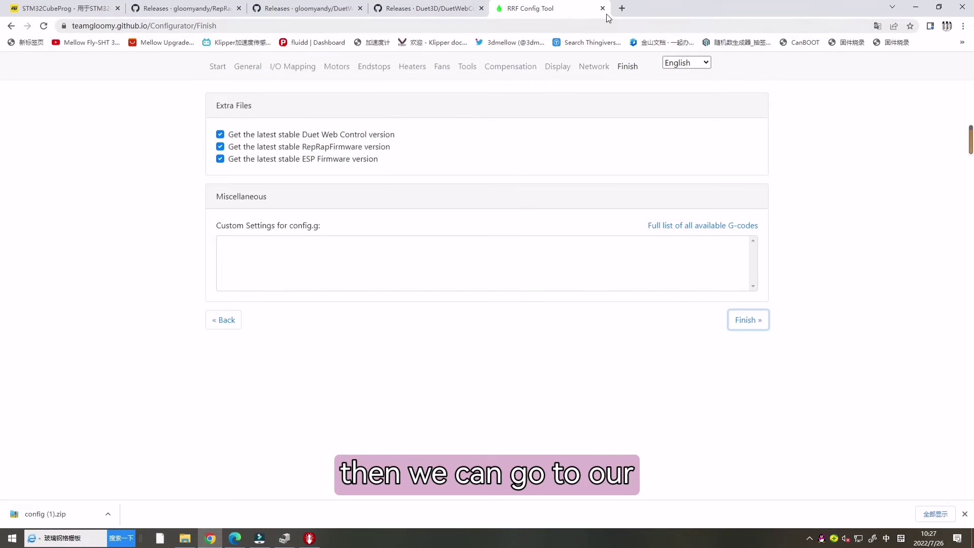
click(622, 9)
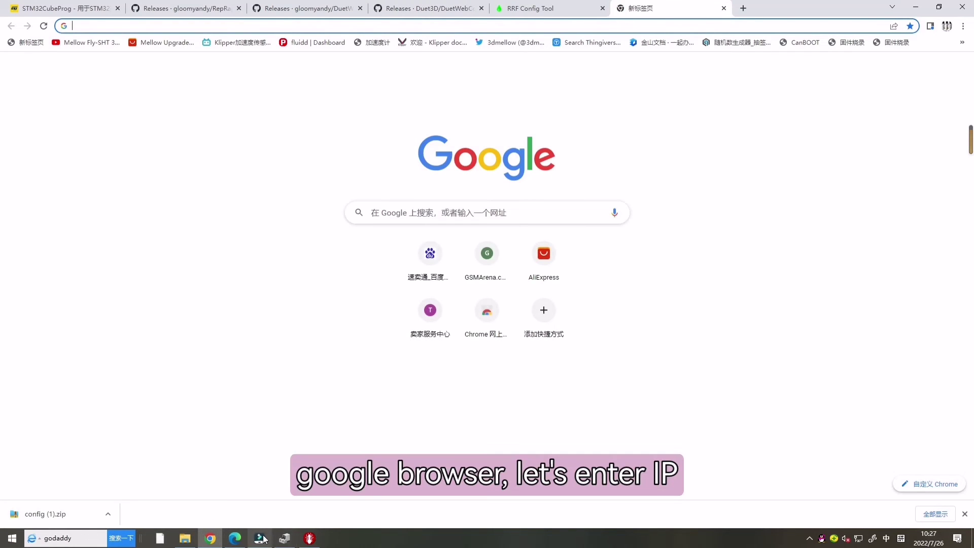
click(309, 538)
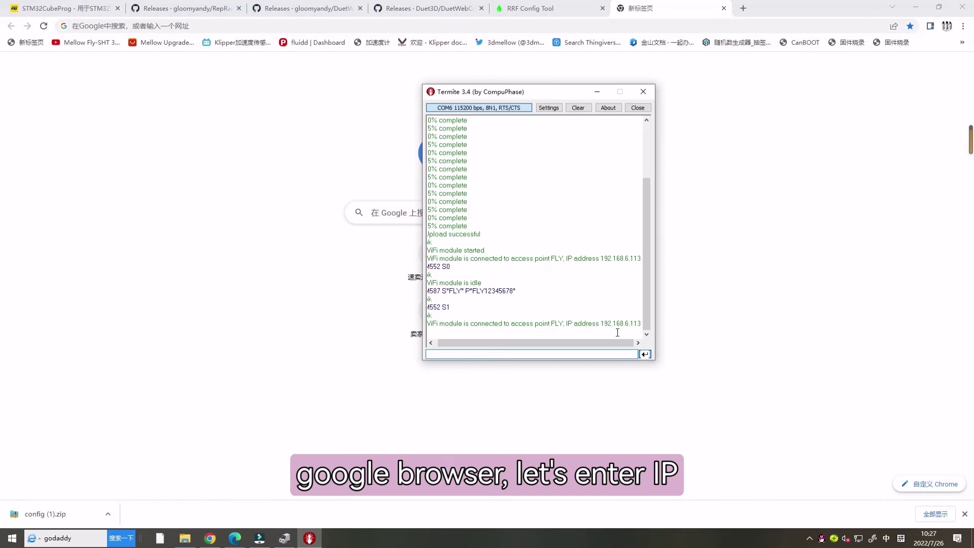
click(111, 30)
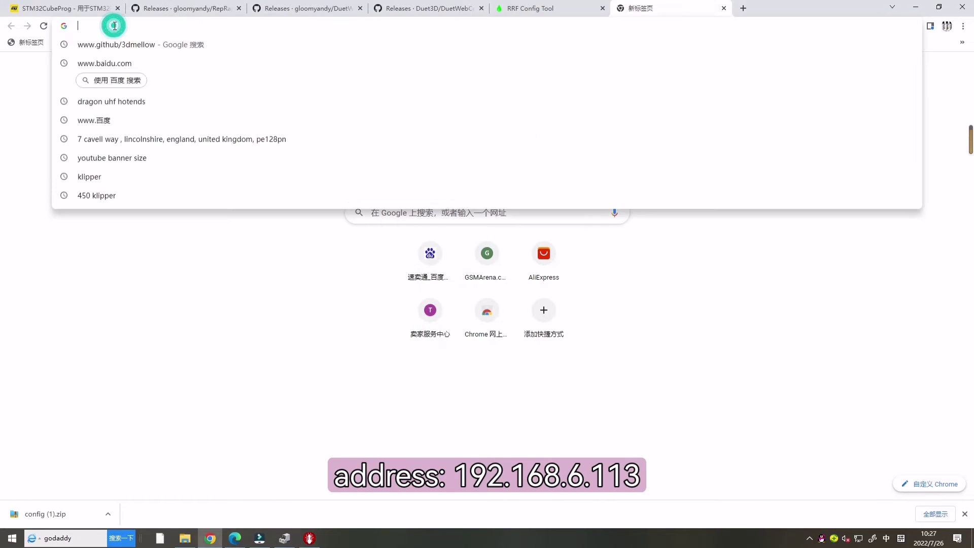
text(192.168)
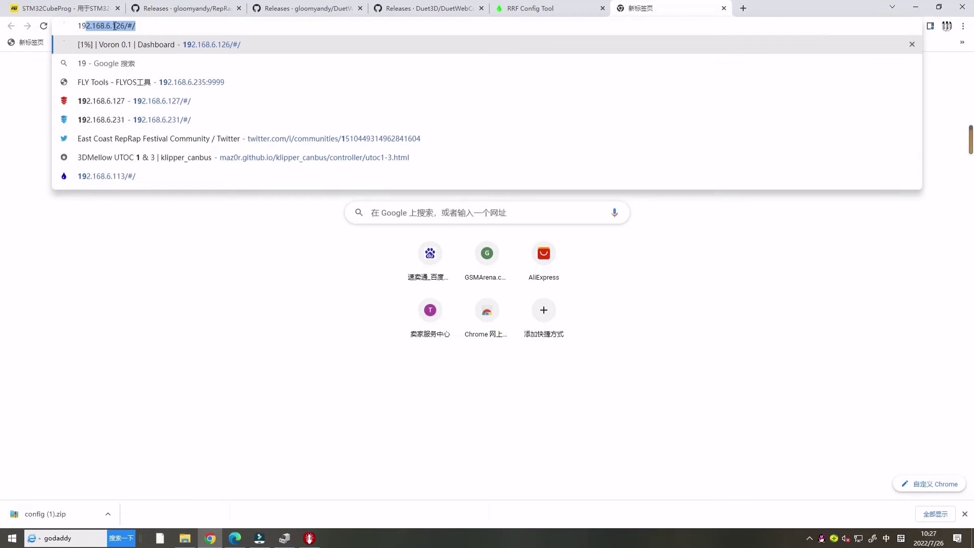
text(.6)
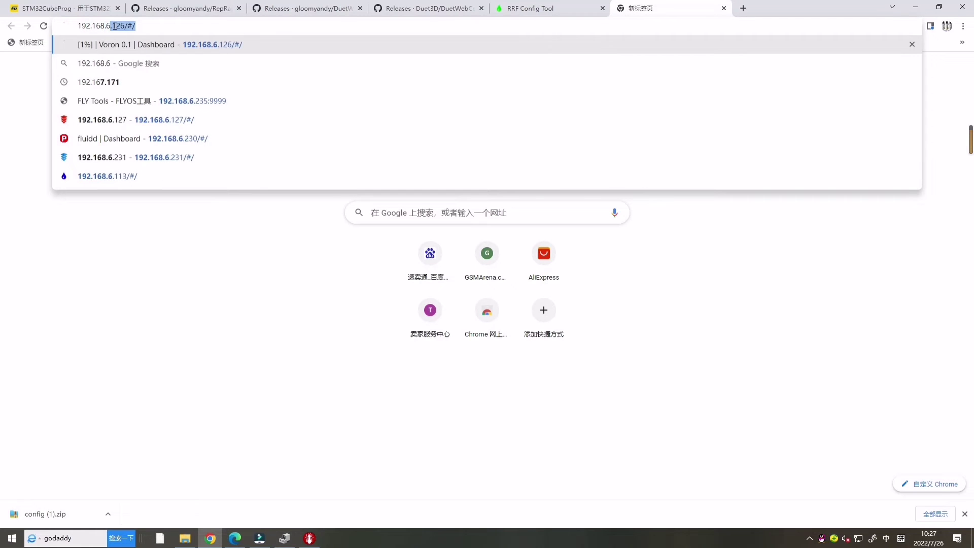
text(.113)
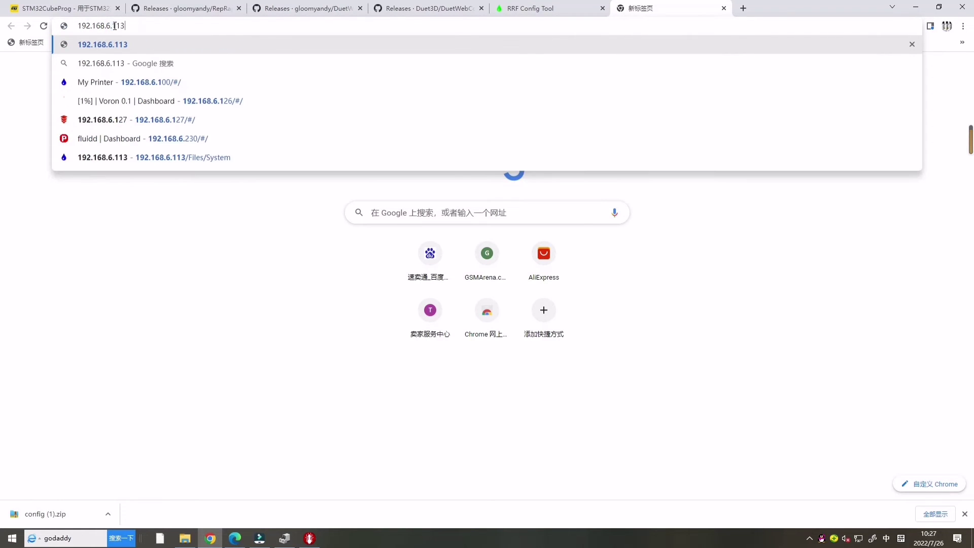
key(Return)
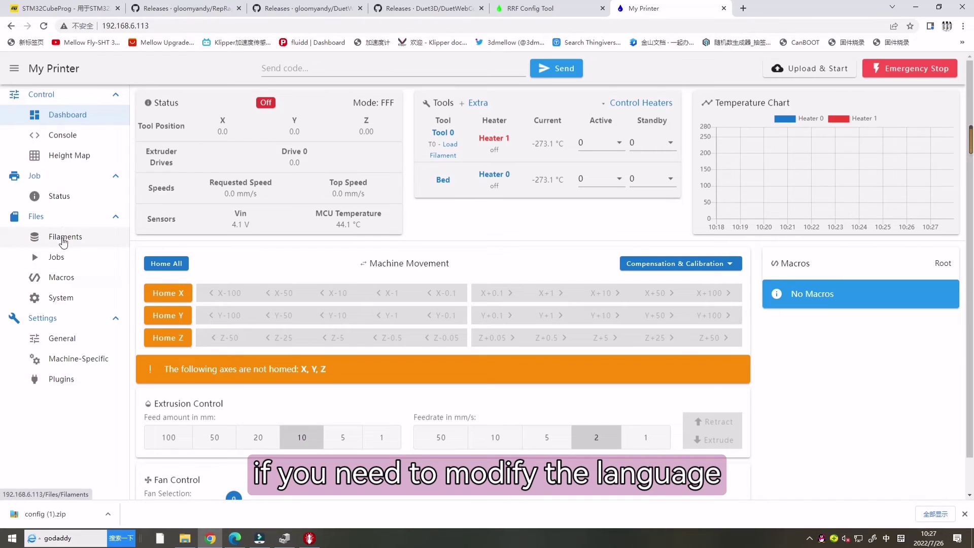
- Open Settings > General and check the Language list, leaving English selected
click(64, 340)
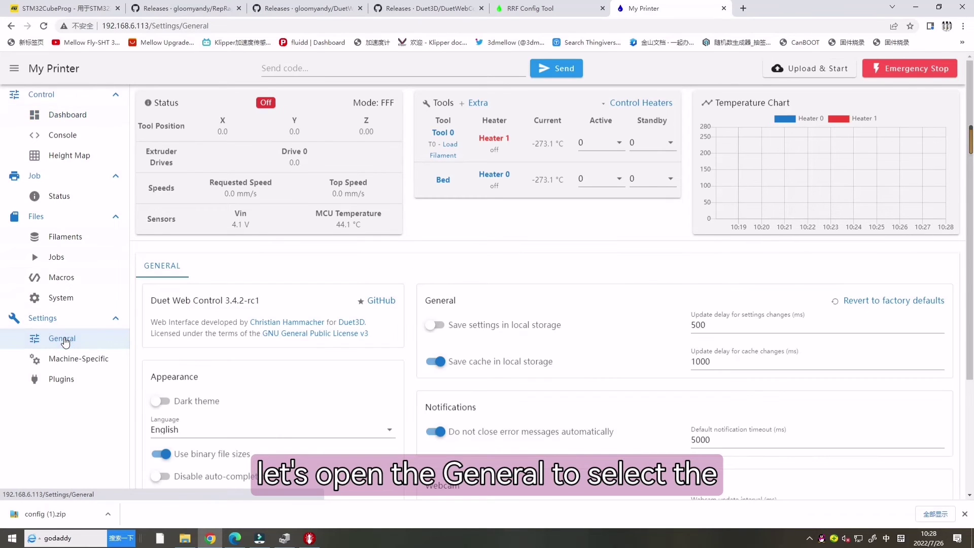
scroll(229, 401, down, 3)
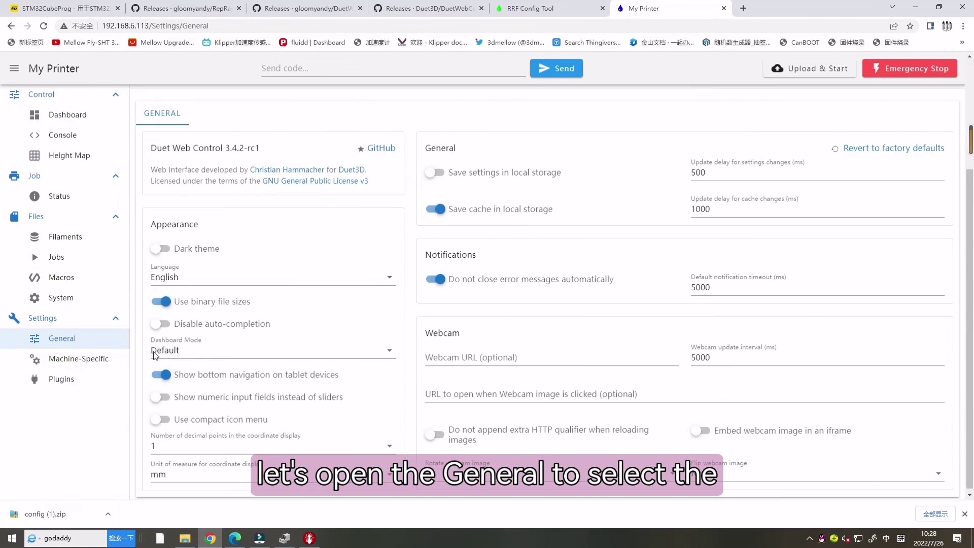
click(393, 280)
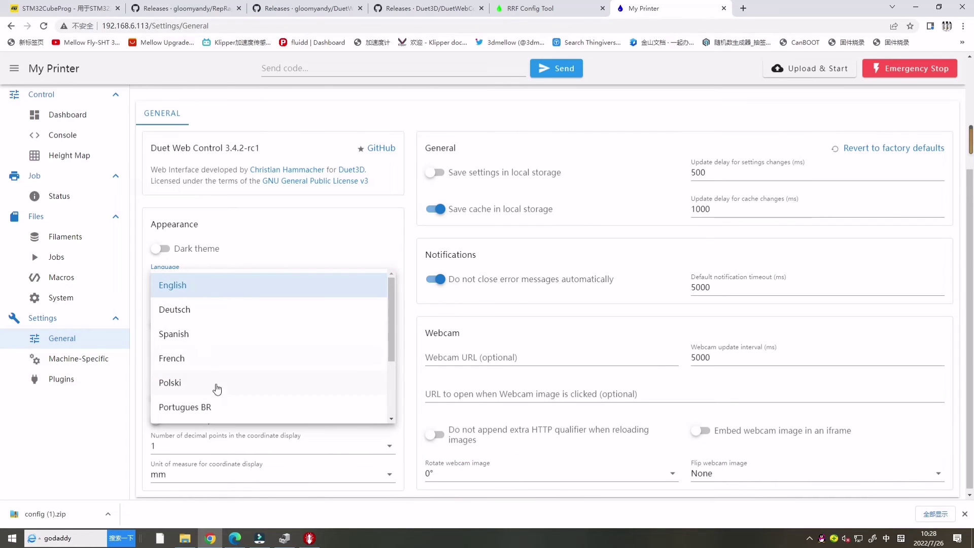
click(67, 426)
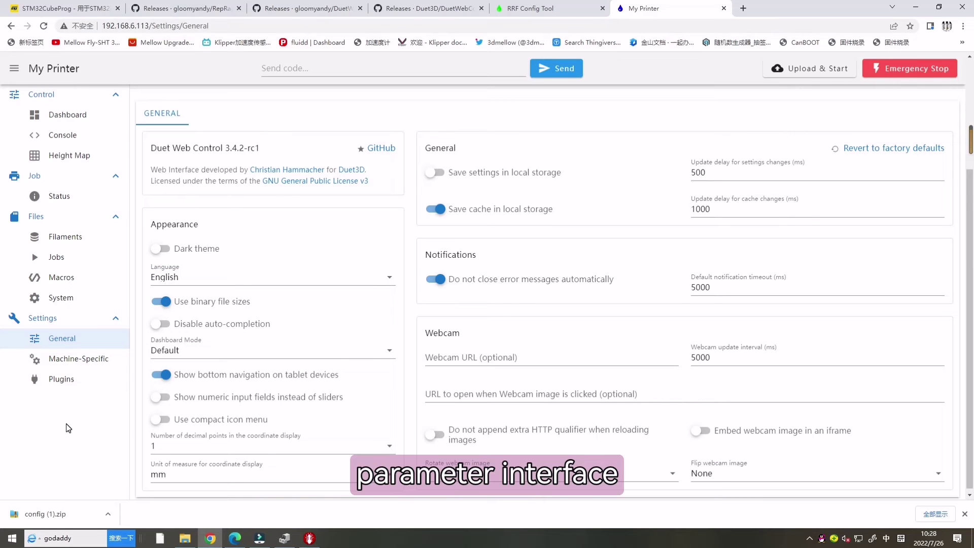
click(530, 8)
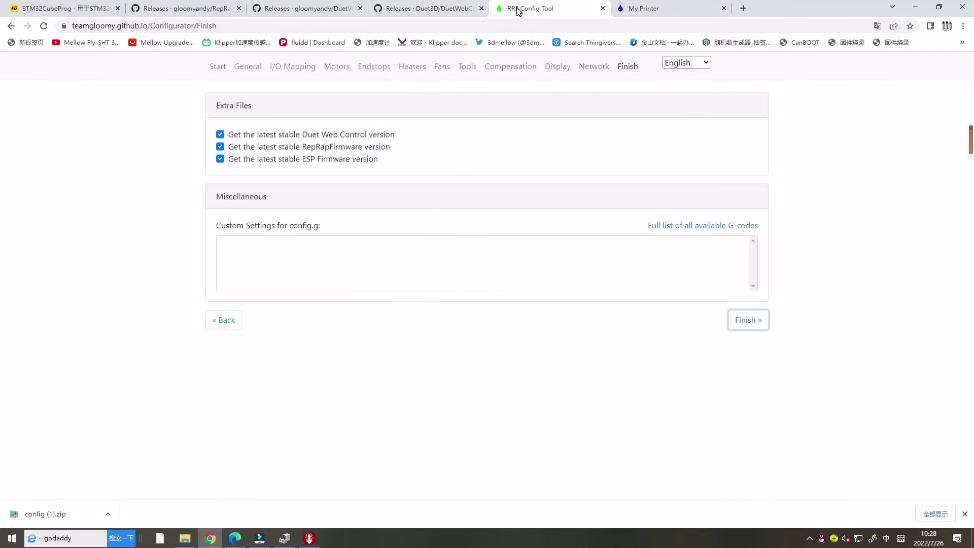
click(220, 26)
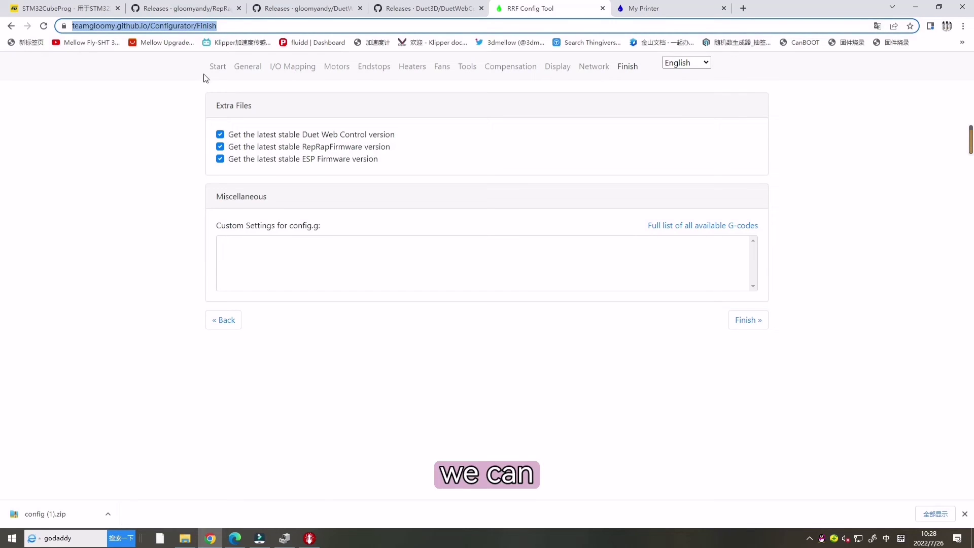
click(245, 71)
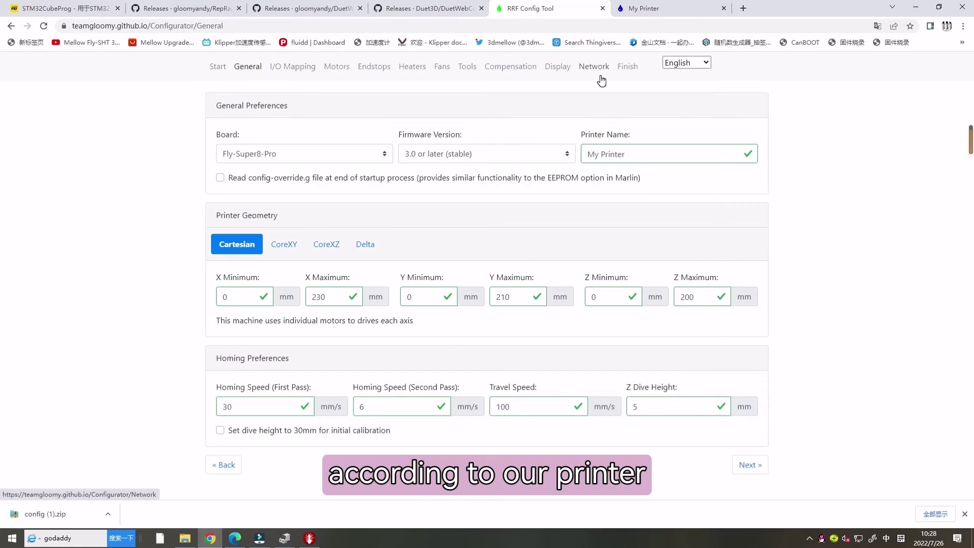
click(299, 70)
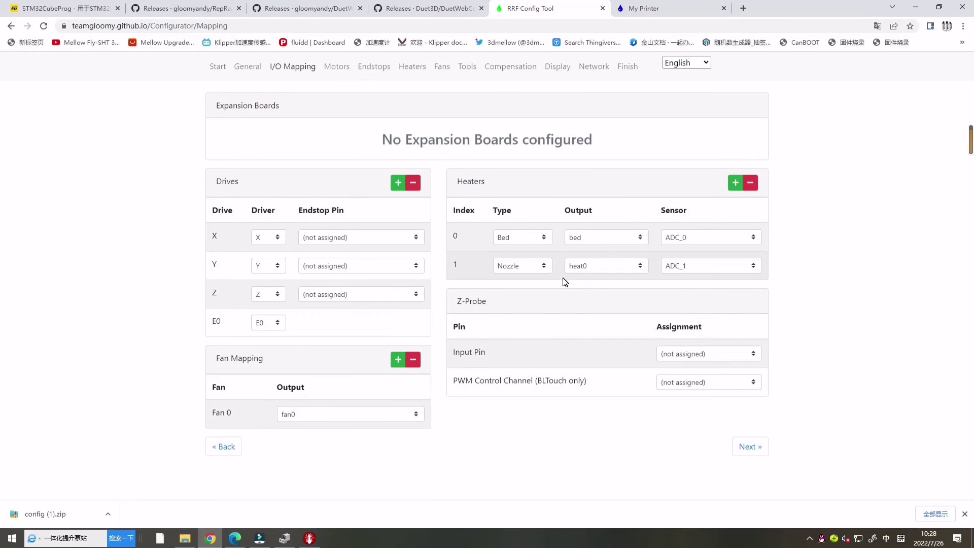
click(627, 70)
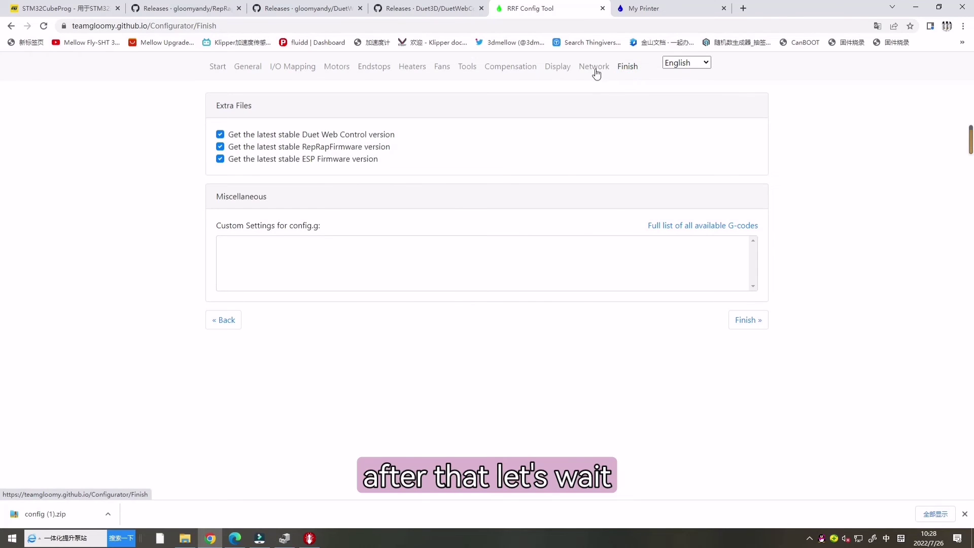
- Upload config.zip into Files > System with Upload System Files
click(640, 9)
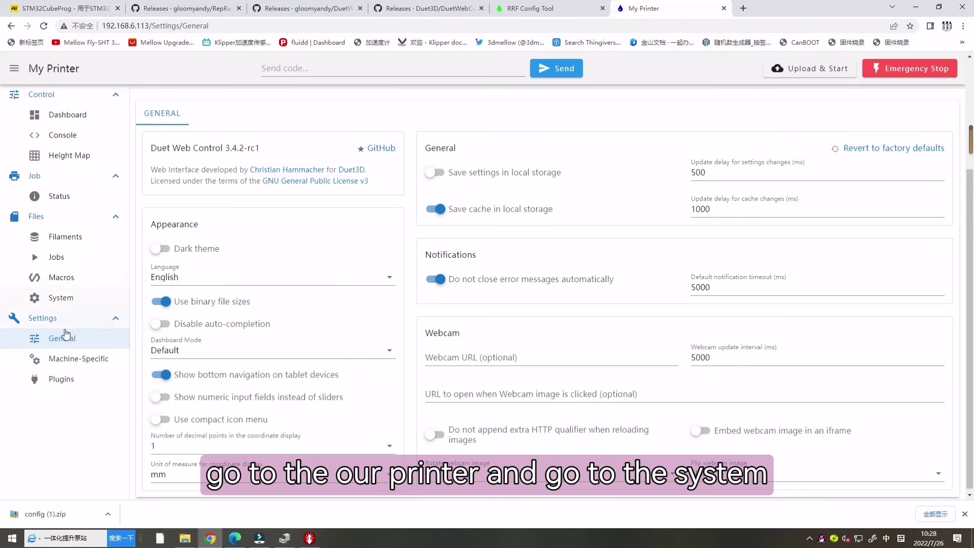
click(61, 300)
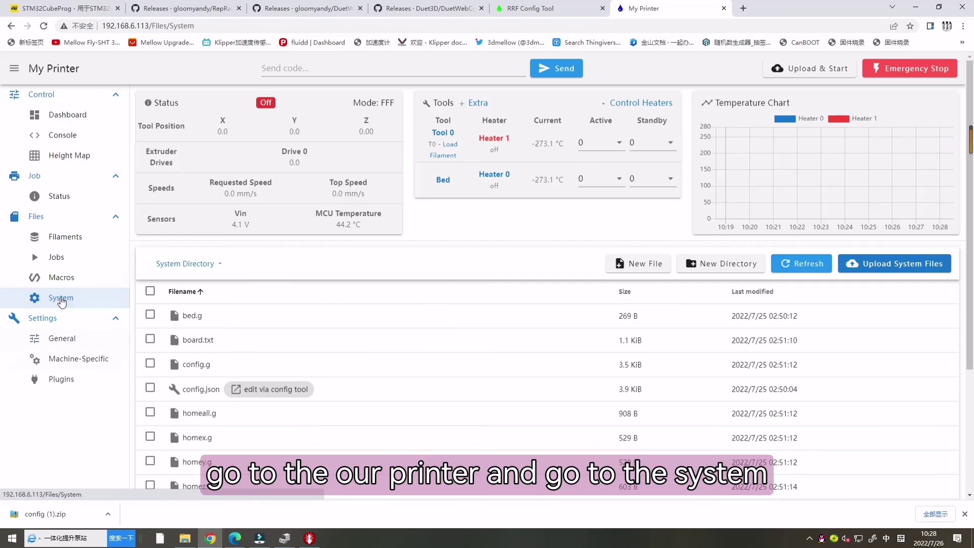
click(881, 266)
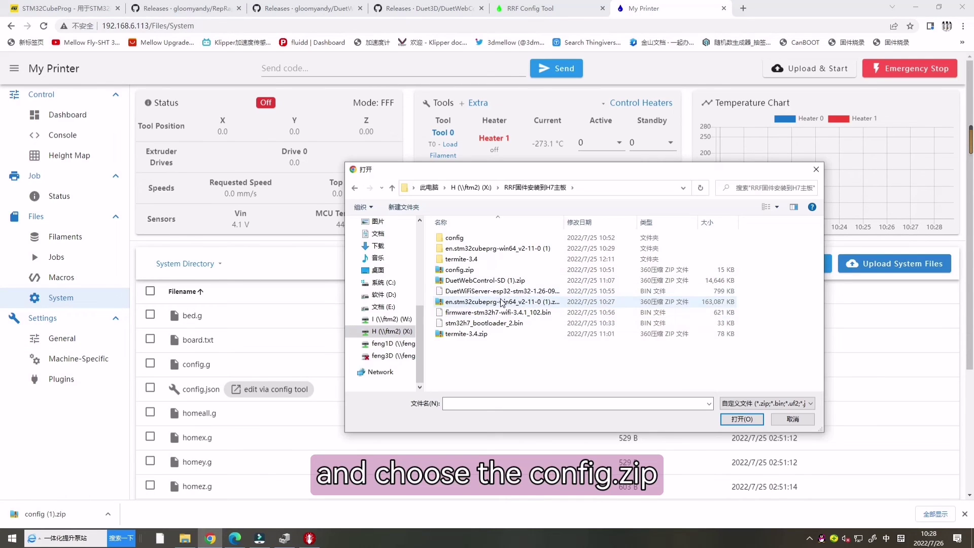
click(465, 269)
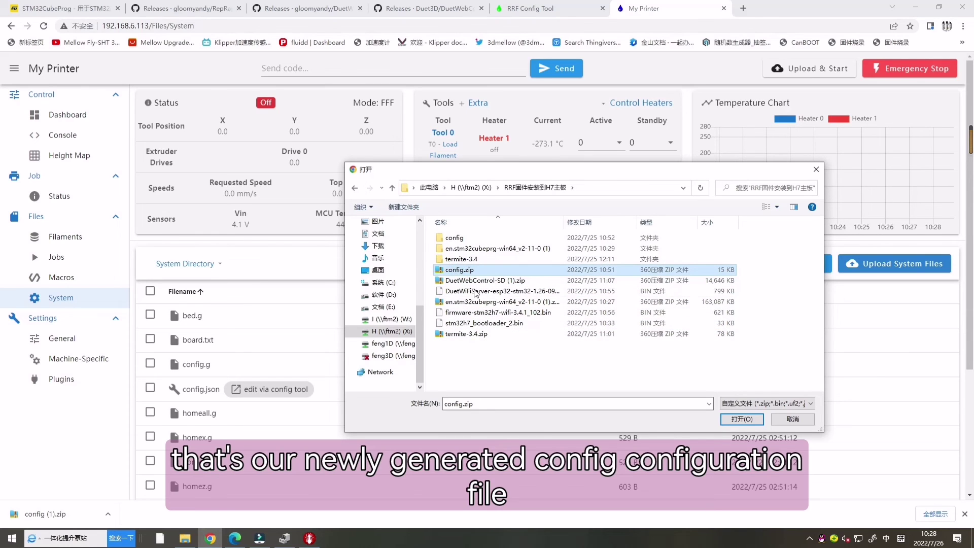
click(742, 419)
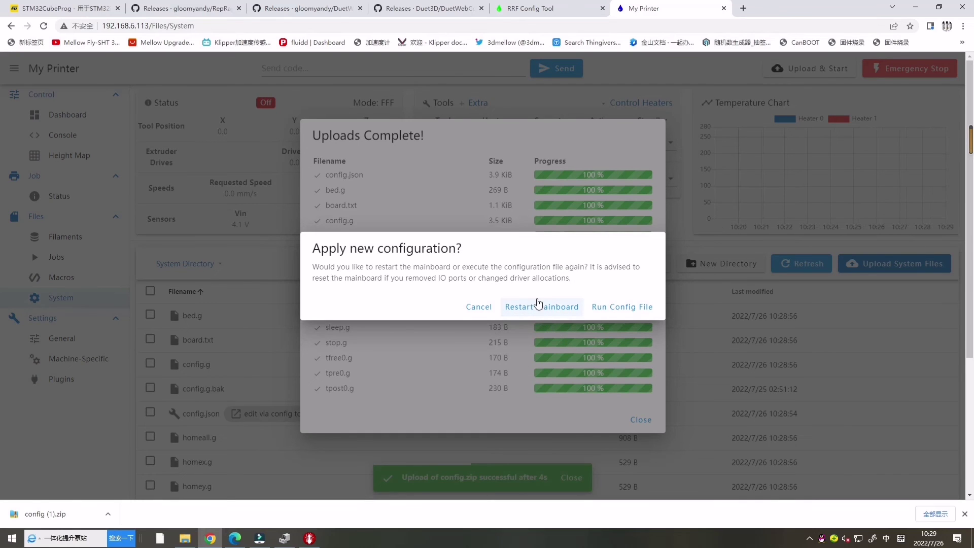
- Restart the mainboard to apply config.zip, then review the new files bed.g through tpre0.g
click(541, 309)
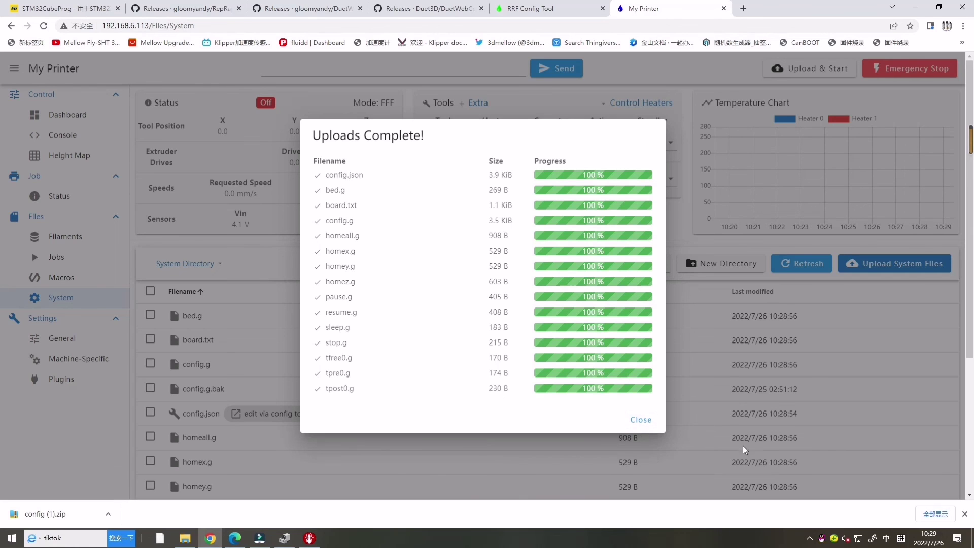
click(641, 419)
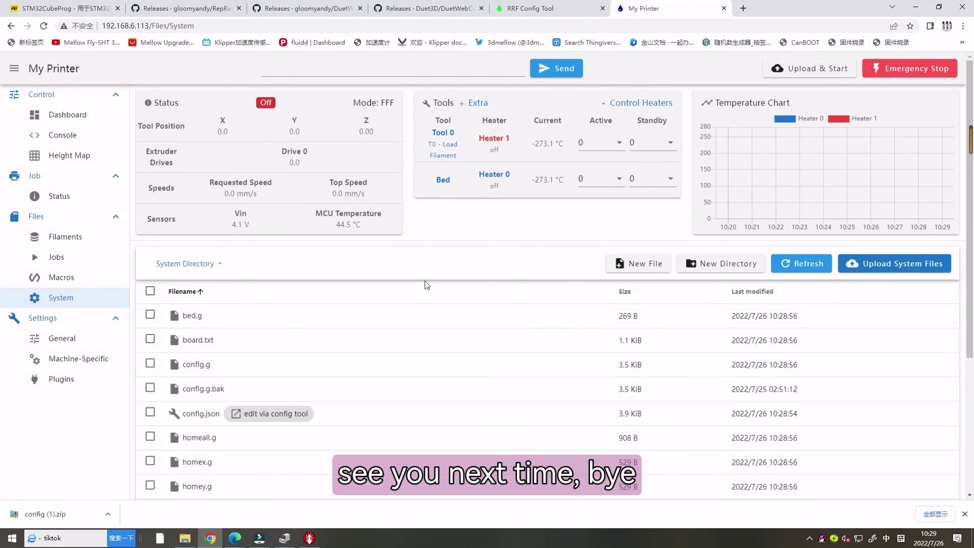
scroll(509, 391, down, 4)
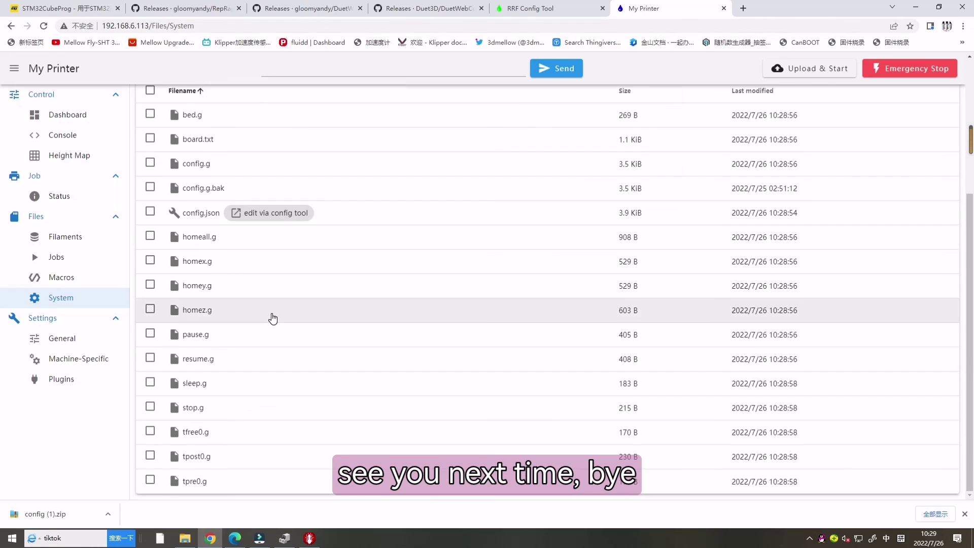